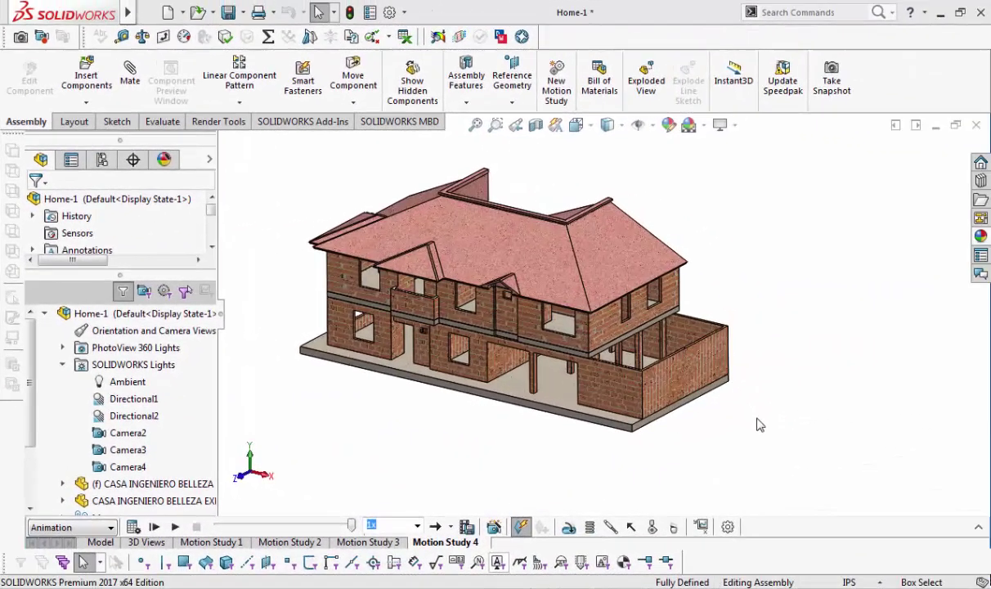
- Rewind Motion Study 4 to 0 sec and play it through the Camera4 view
{"action": "left_click", "coordinate": [978, 528]}
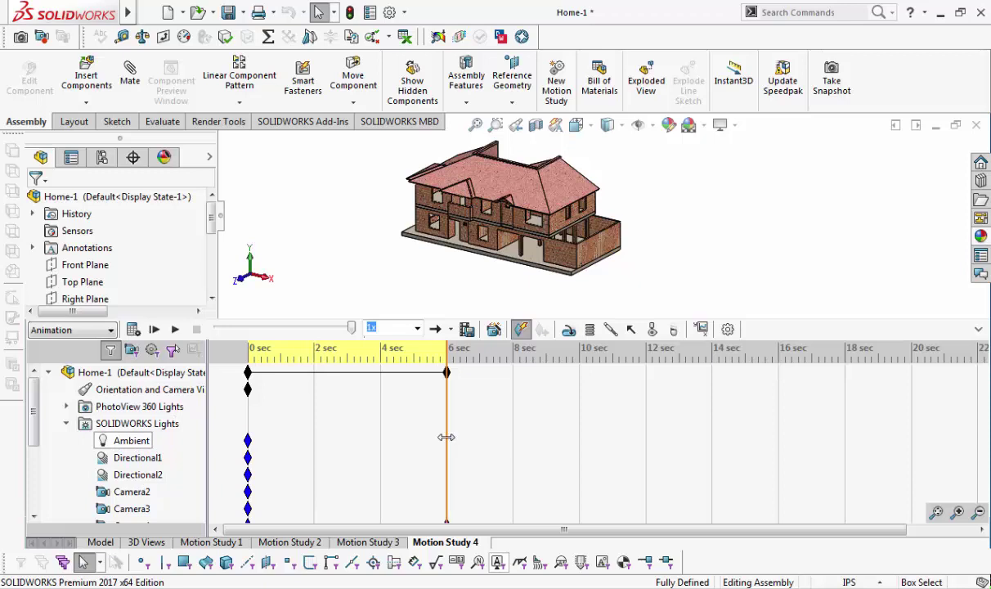
{"action": "left_click_drag", "start_coordinate": [446, 437], "coordinate": [248, 438]}
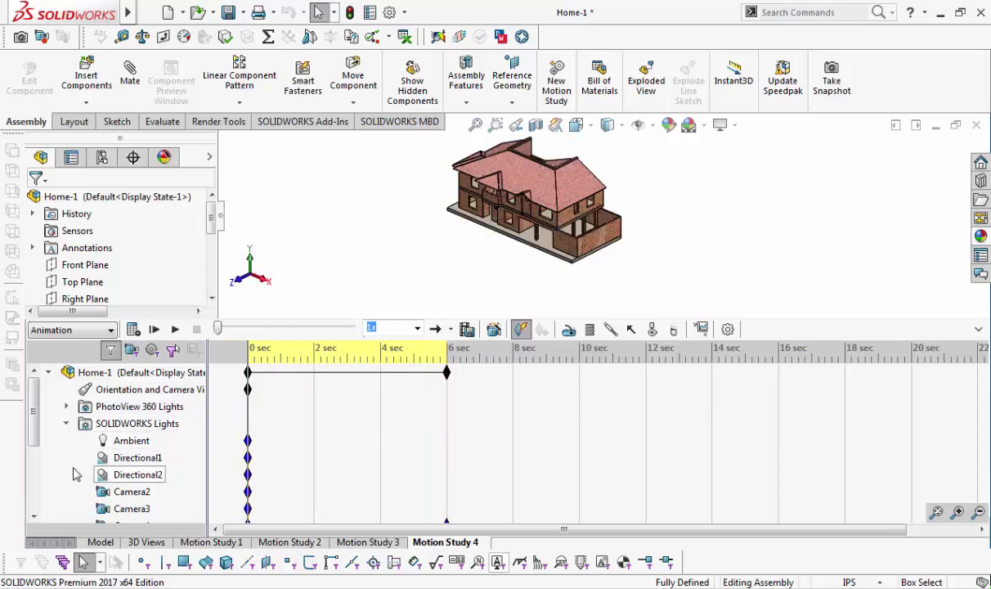
{"action": "left_click_drag", "start_coordinate": [34, 438], "coordinate": [34, 472]}
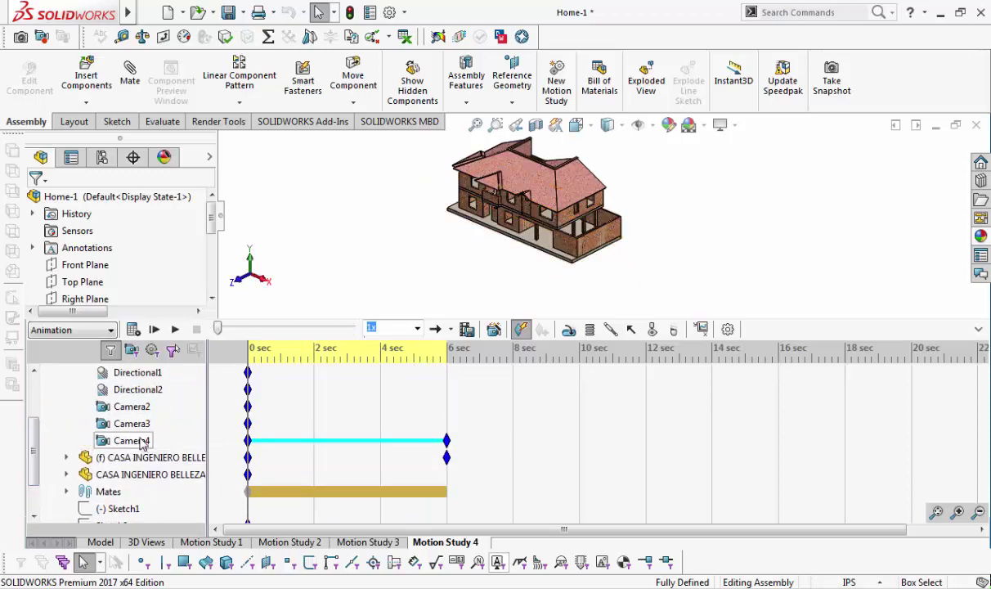
{"action": "right_click", "coordinate": [140, 442]}
{"action": "left_click", "coordinate": [160, 468]}
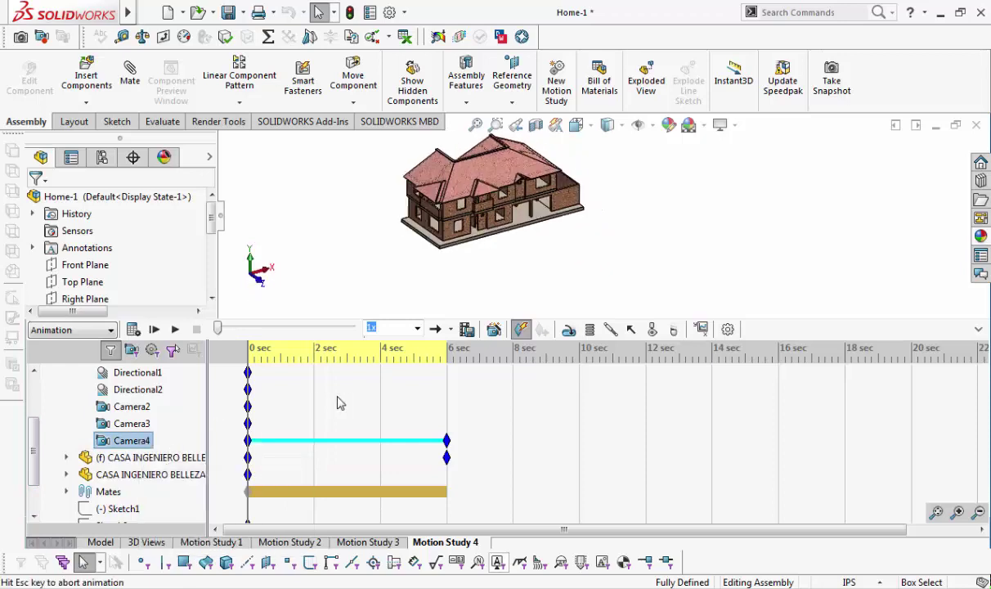
{"action": "left_click", "coordinate": [175, 330]}
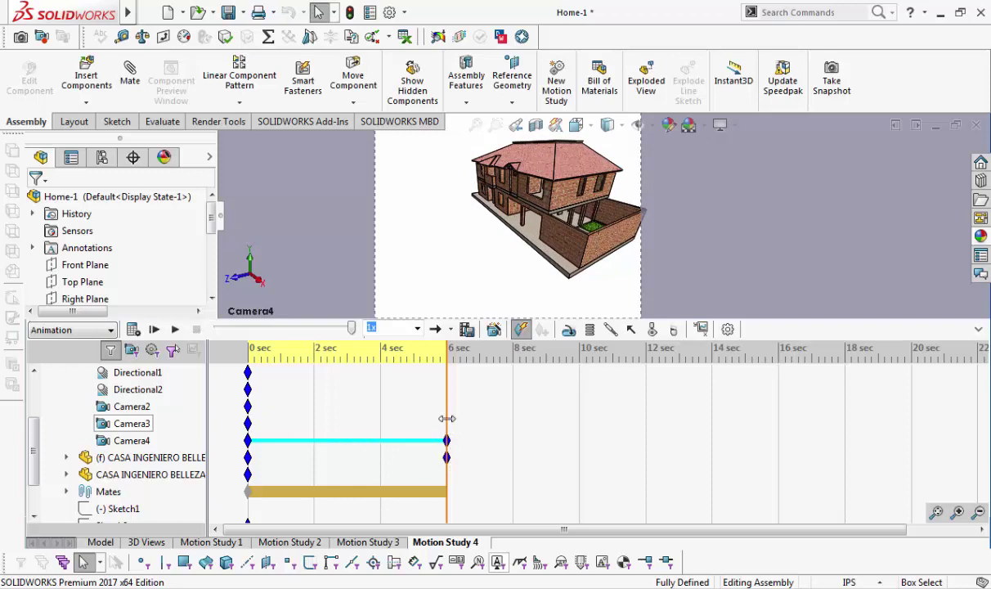
- Rewind Motion Study 4 to 0 sec and collapse the motion timeline
{"action": "left_click_drag", "start_coordinate": [446, 418], "coordinate": [244, 430]}
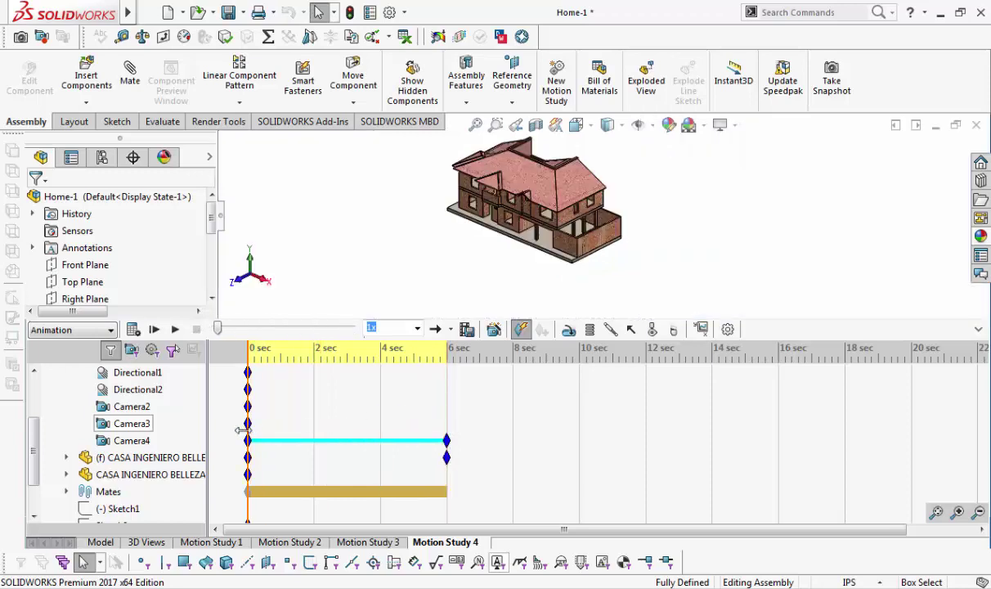
{"action": "right_click", "coordinate": [127, 427]}
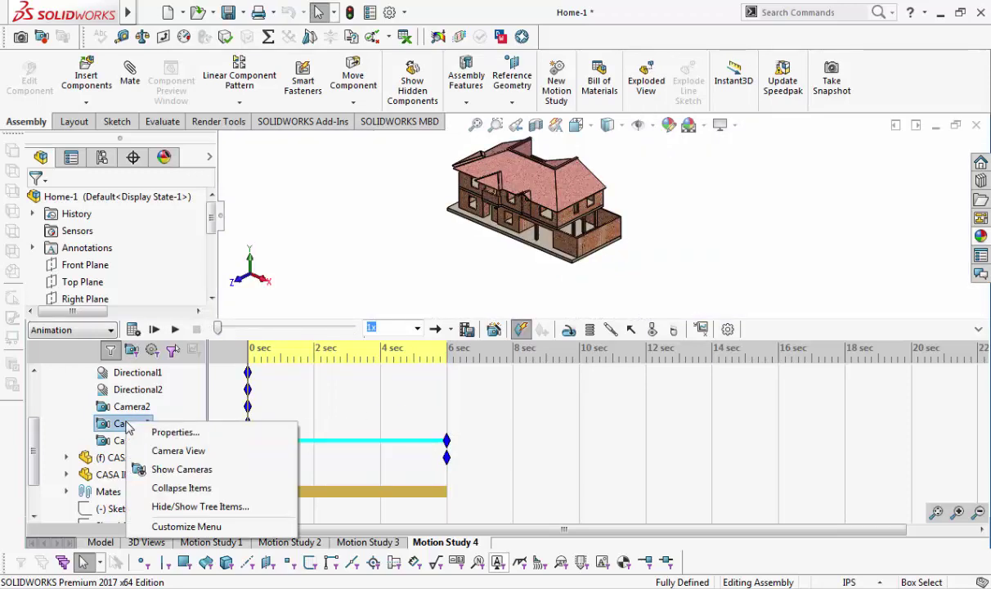
{"action": "left_click", "coordinate": [352, 394]}
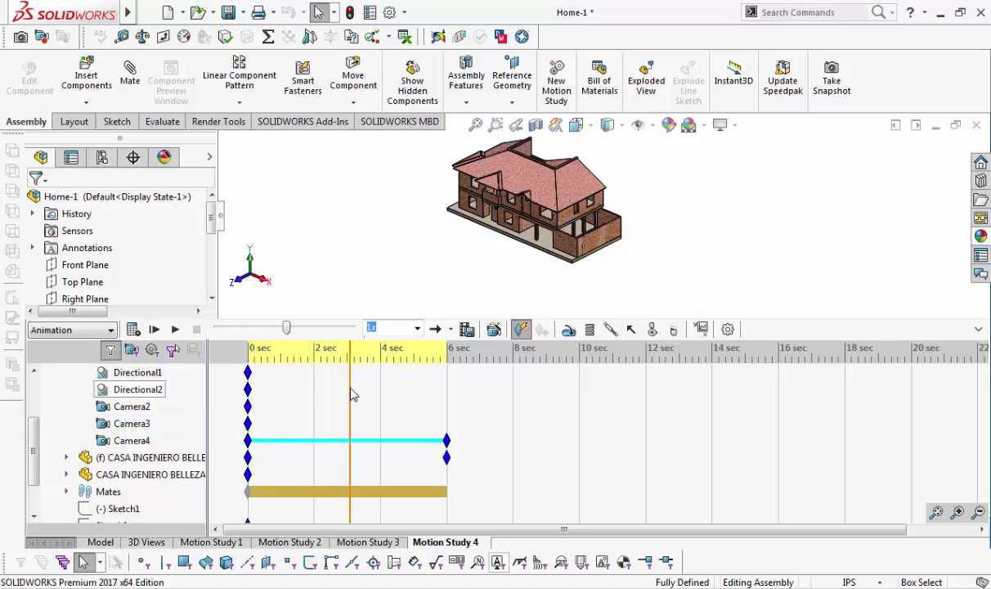
{"action": "left_click", "coordinate": [979, 331]}
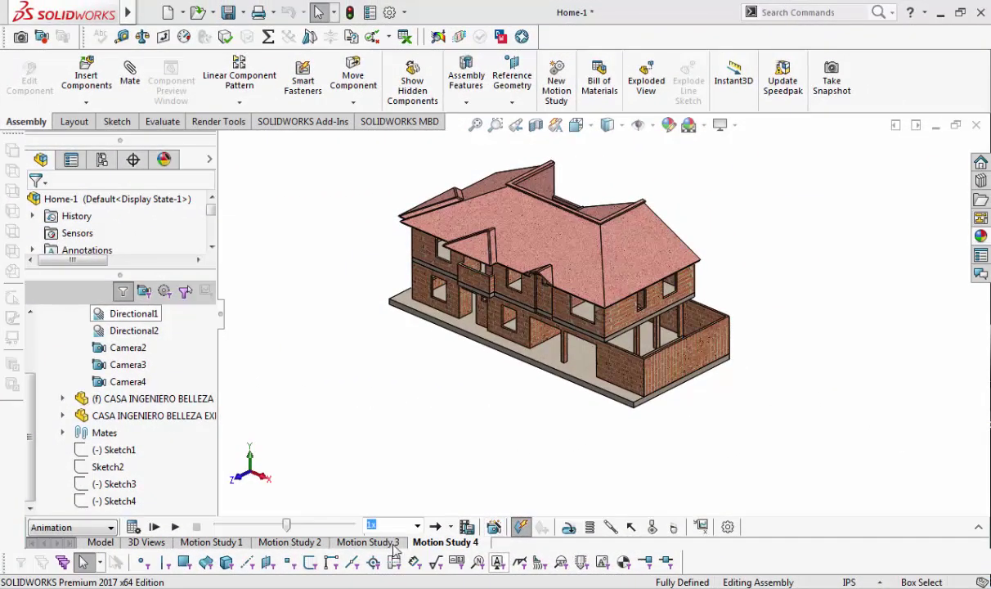
- Switch to Motion Study 3, rewind to 0 sec, and play it through Camera3
{"action": "left_click", "coordinate": [393, 544]}
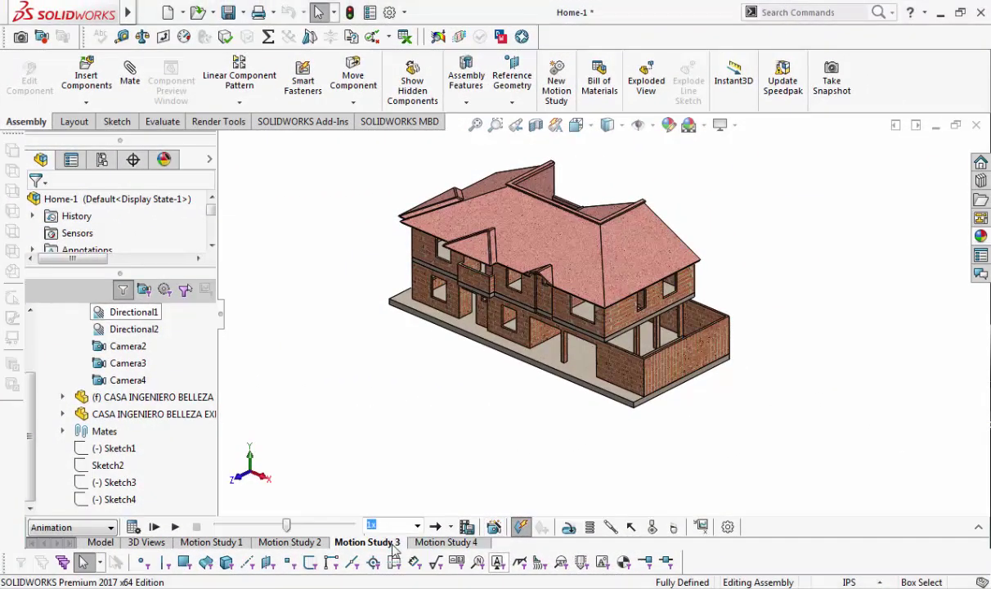
{"action": "left_click", "coordinate": [980, 528]}
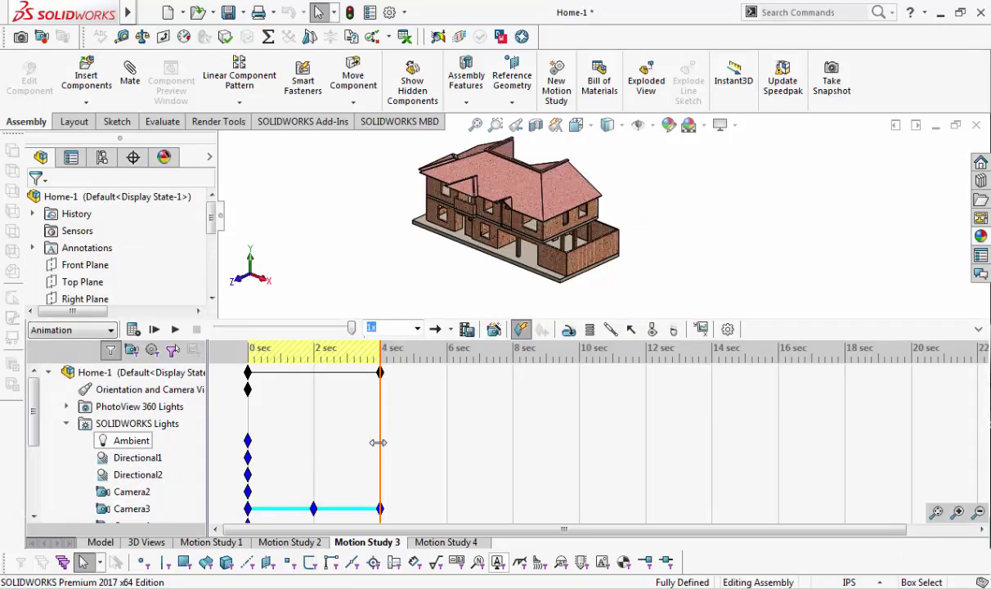
{"action": "left_click_drag", "start_coordinate": [378, 442], "coordinate": [245, 434]}
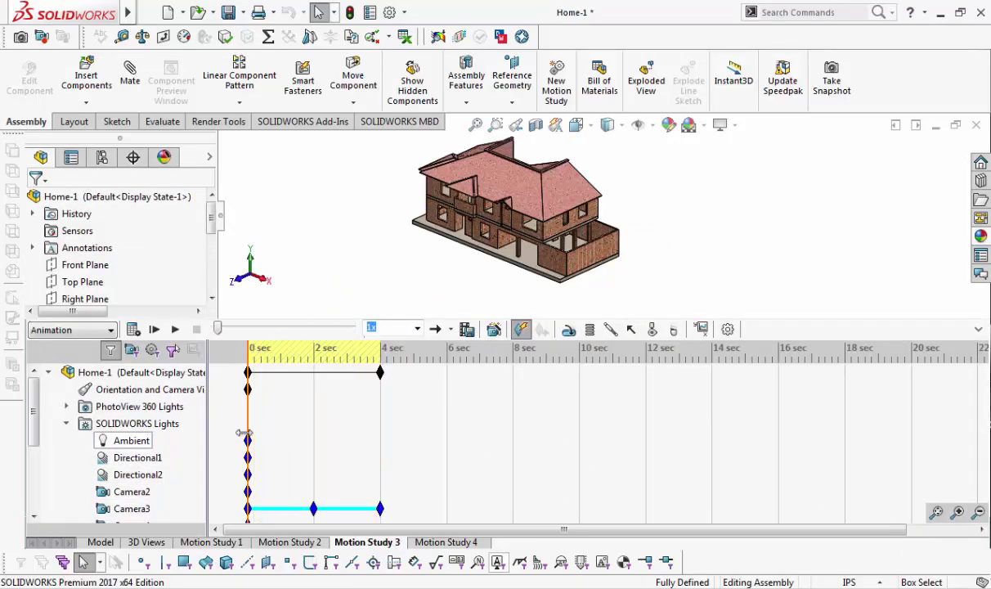
{"action": "right_click", "coordinate": [144, 511]}
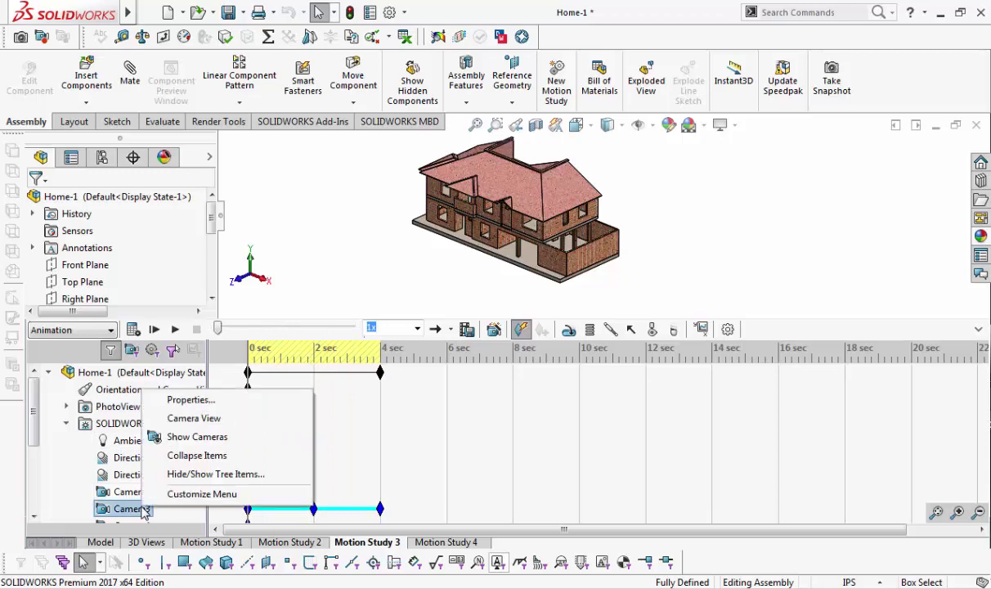
{"action": "left_click", "coordinate": [178, 417]}
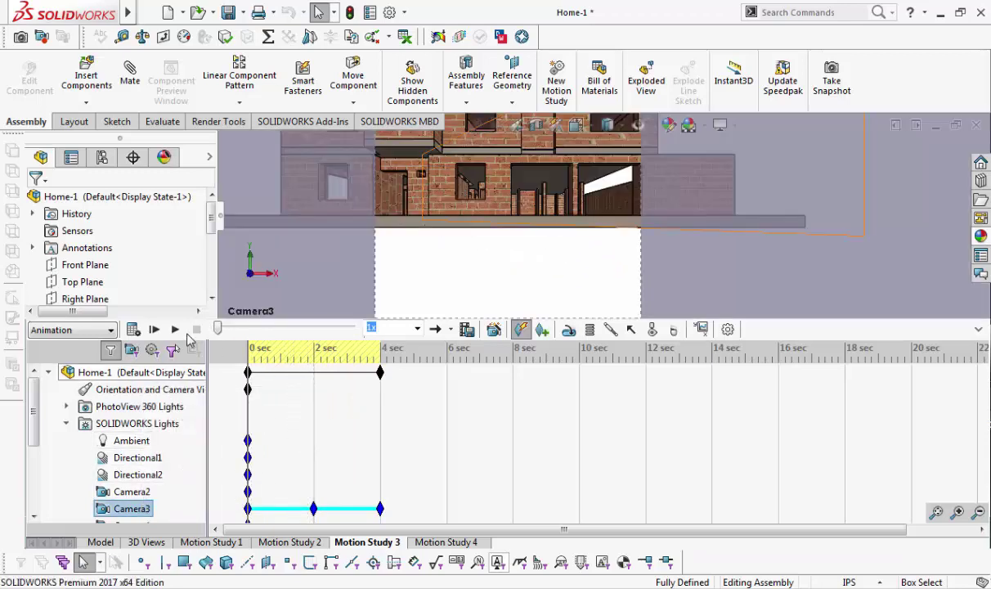
{"action": "left_click", "coordinate": [175, 331]}
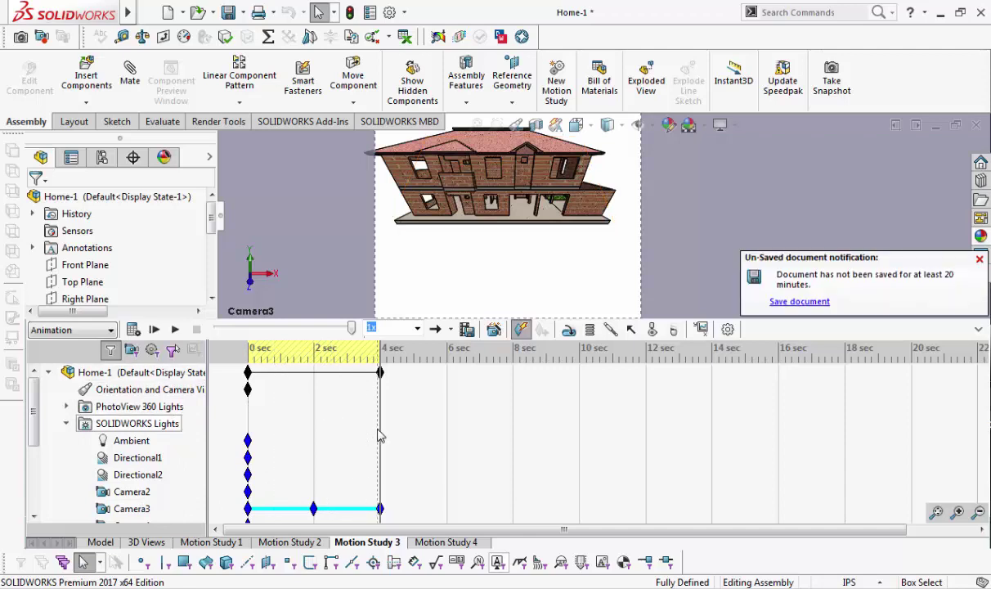
- Rewind to 0 sec and replay Motion Study 3 through Camera3 with the timeline collapsed
{"action": "left_click_drag", "start_coordinate": [380, 436], "coordinate": [247, 422]}
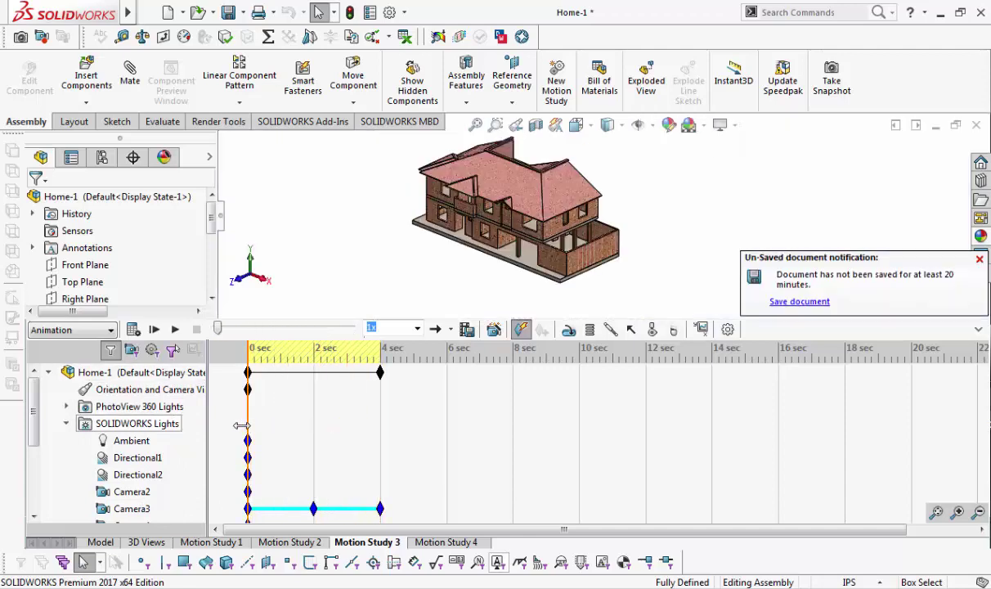
{"action": "right_click", "coordinate": [127, 510]}
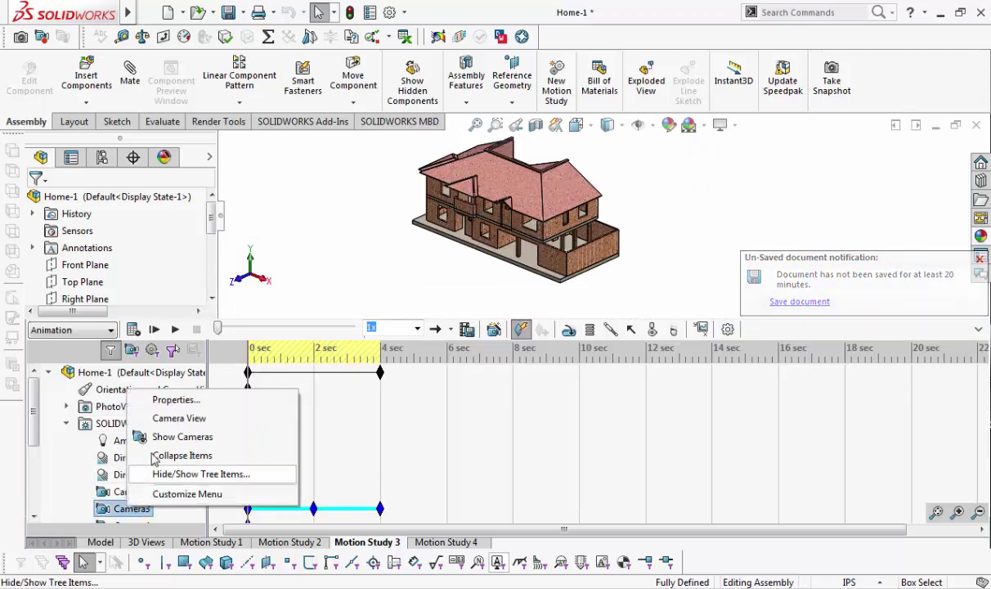
{"action": "left_click", "coordinate": [173, 416]}
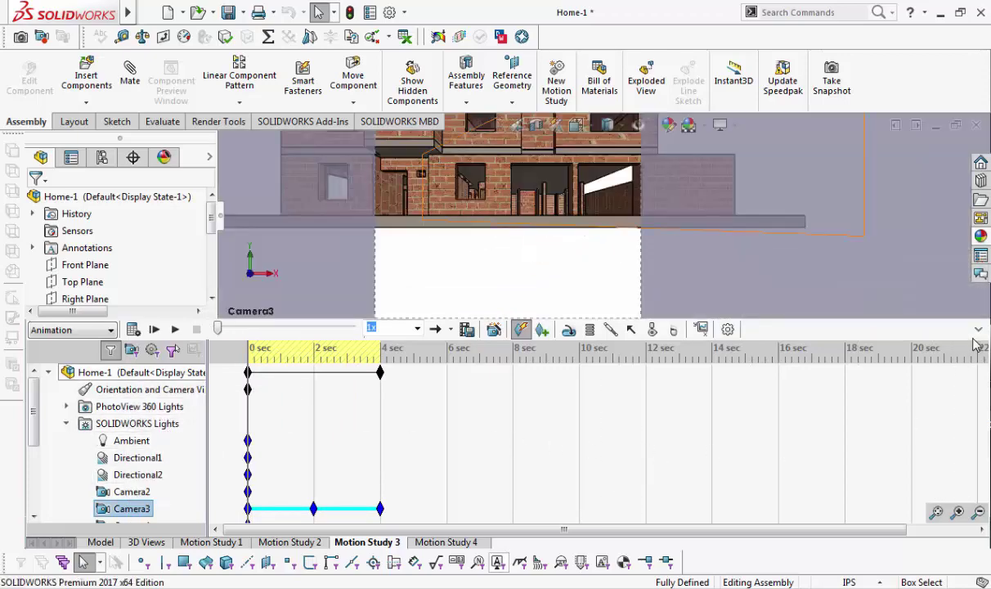
{"action": "left_click", "coordinate": [977, 330]}
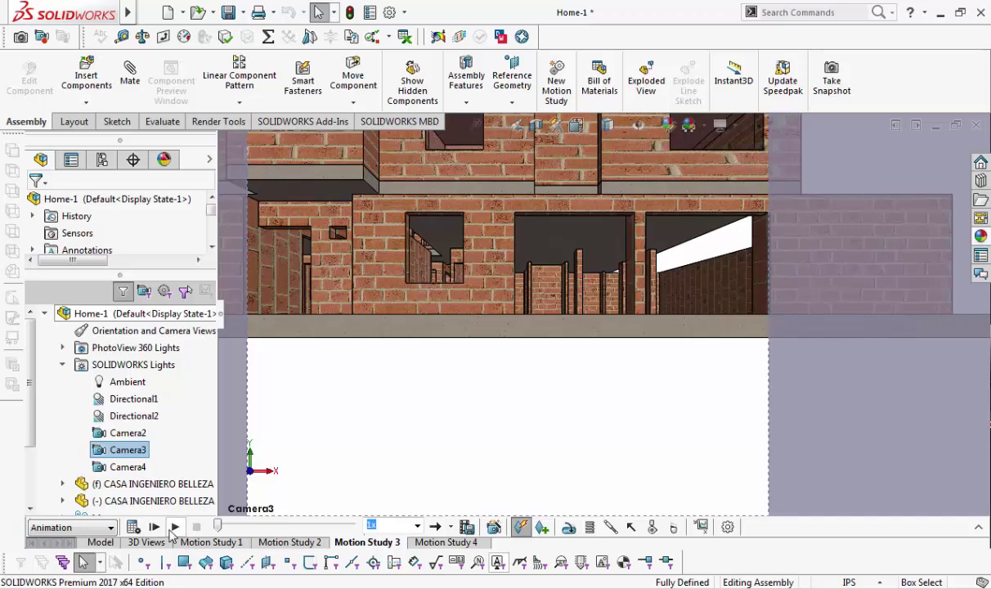
{"action": "left_click", "coordinate": [174, 527]}
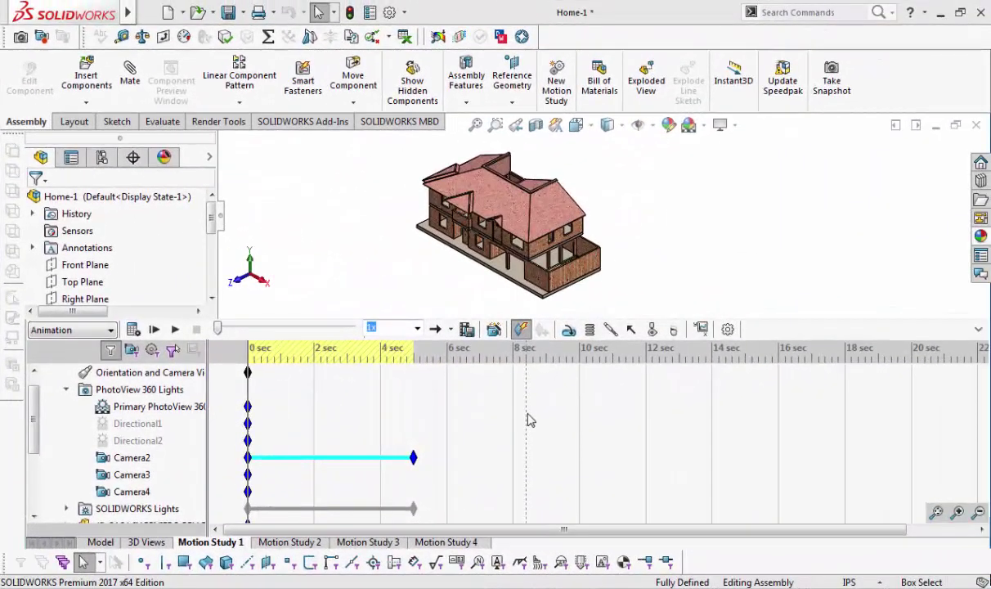
- Play Motion Study 1 through the Camera2 view, then collapse the timeline
{"action": "right_click", "coordinate": [129, 463]}
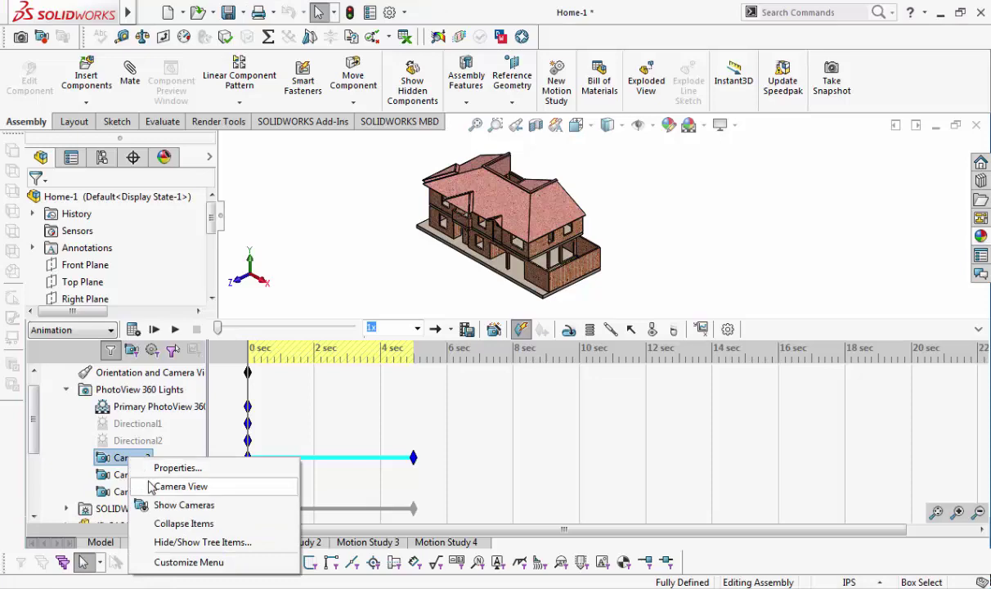
{"action": "left_click", "coordinate": [157, 483]}
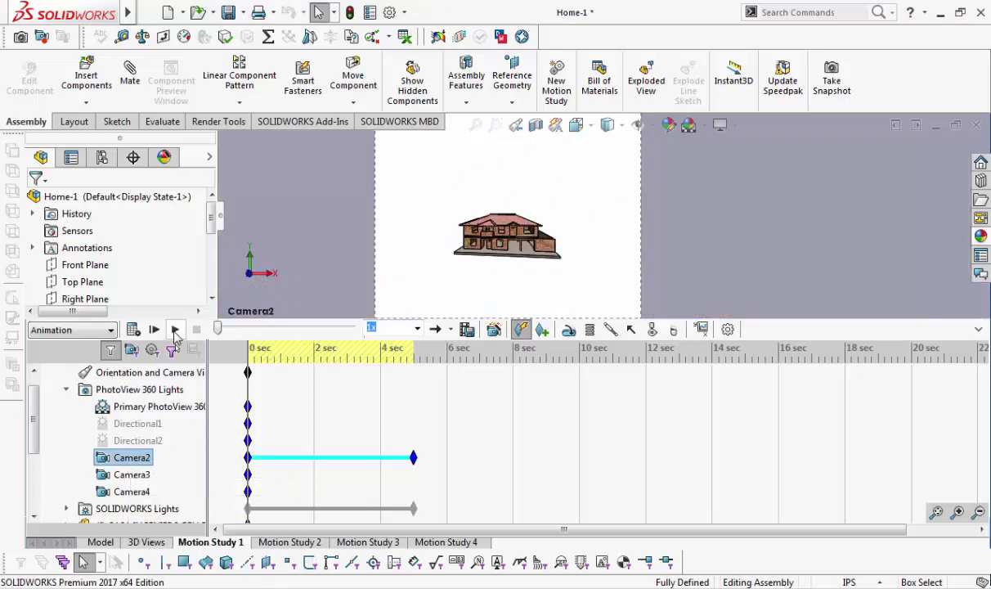
{"action": "left_click", "coordinate": [174, 330]}
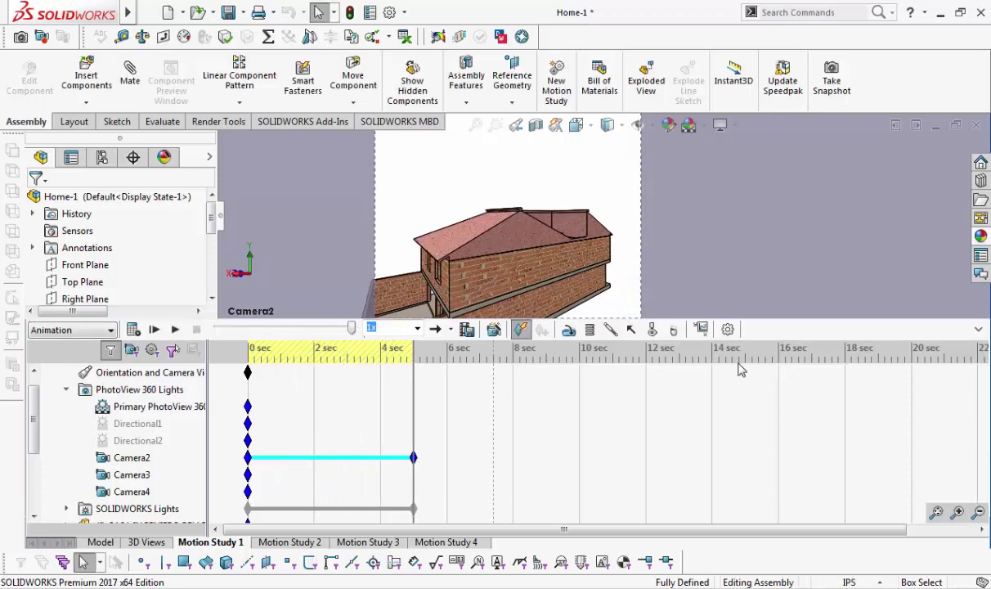
{"action": "left_click", "coordinate": [977, 332]}
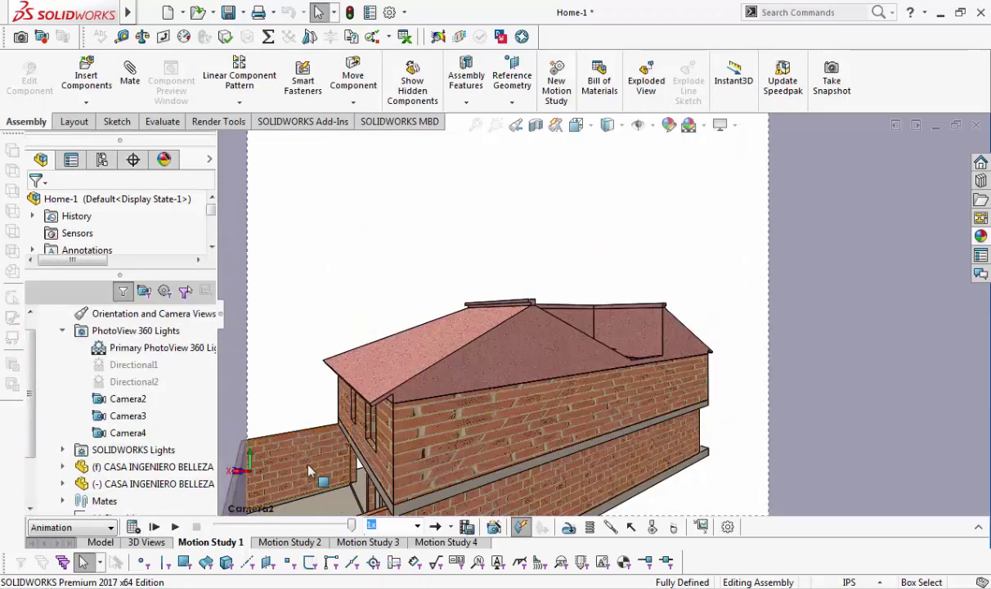
- Rewind Motion Study 1 to 0 sec and replay it through Camera2 with the timeline collapsed
{"action": "left_click", "coordinate": [979, 527]}
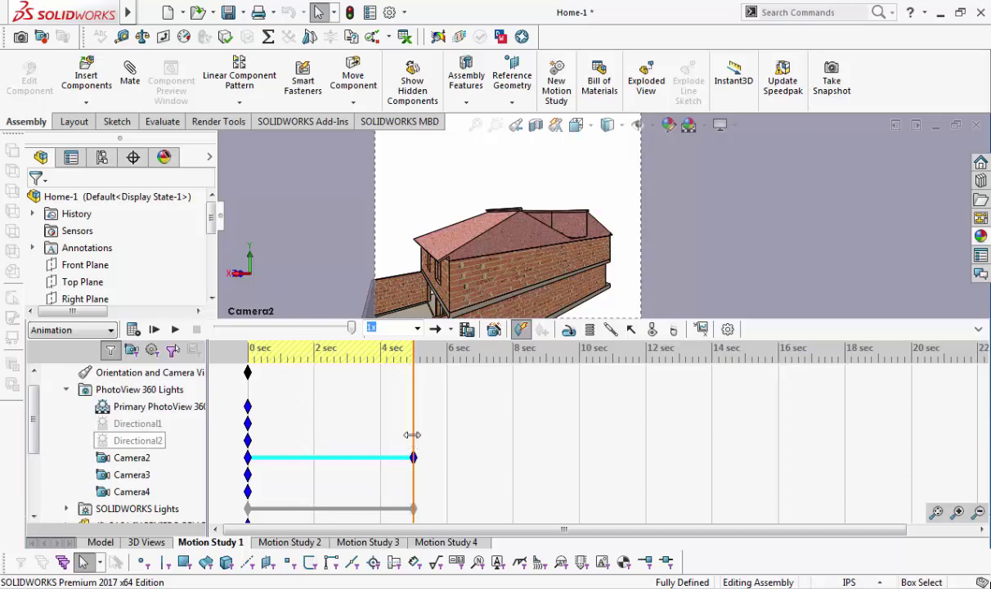
{"action": "left_click_drag", "start_coordinate": [411, 435], "coordinate": [222, 432]}
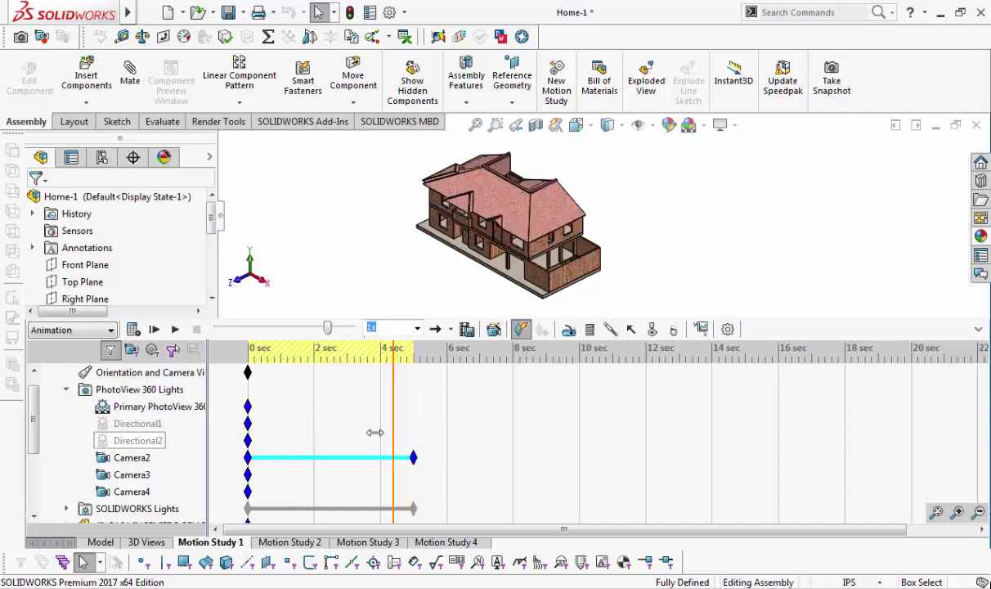
{"action": "right_click", "coordinate": [131, 464]}
{"action": "left_click", "coordinate": [176, 485]}
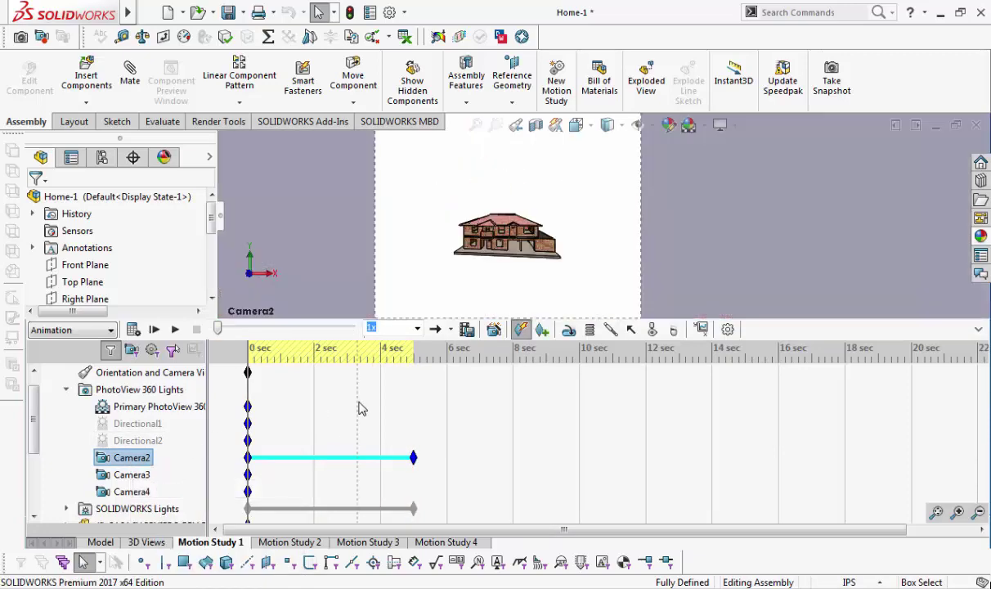
{"action": "left_click", "coordinate": [978, 330]}
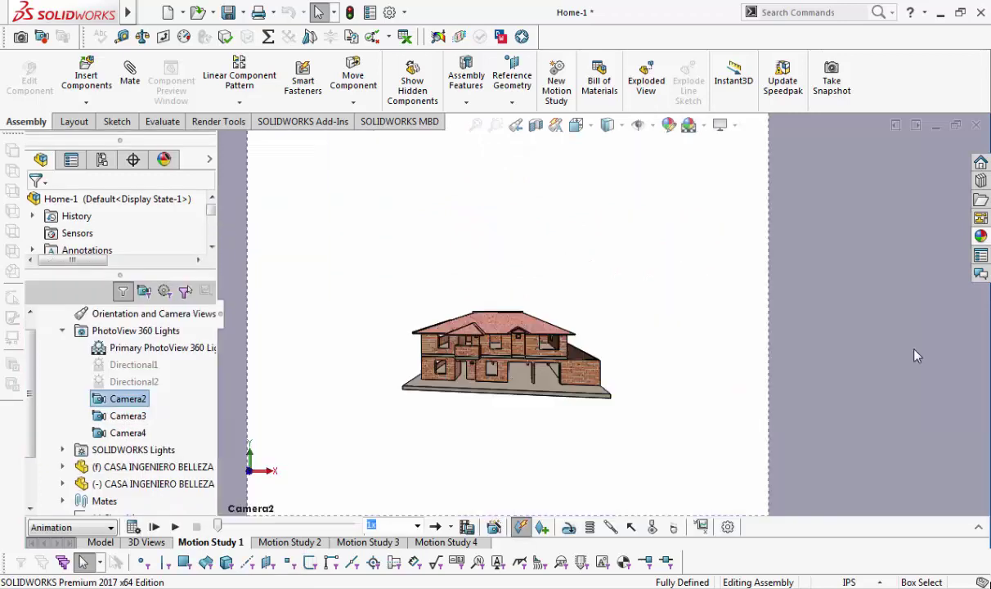
{"action": "left_click", "coordinate": [179, 527]}
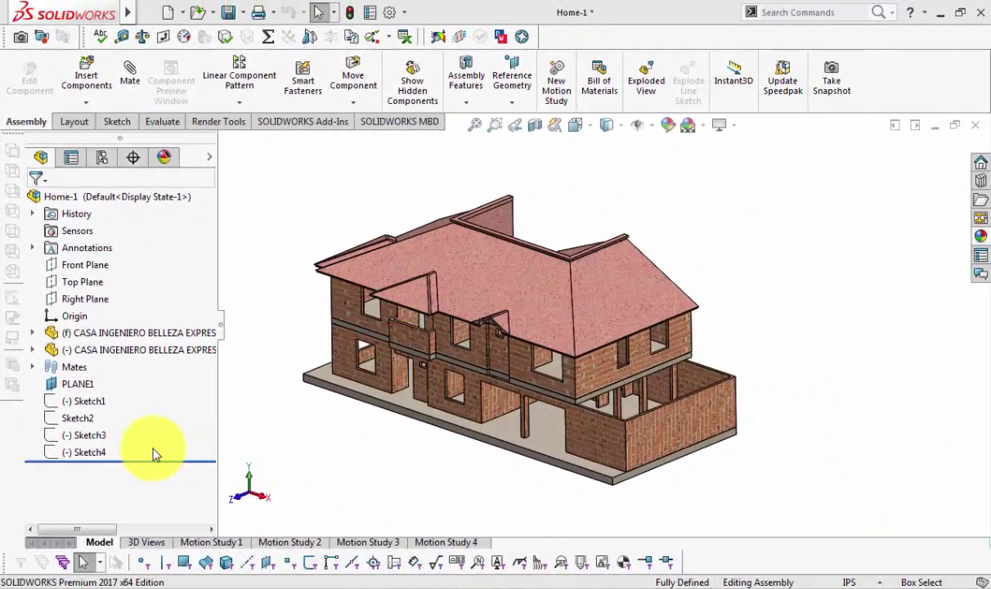
- Show the hidden Sketch4 arc beside the house
{"action": "left_click", "coordinate": [92, 452]}
{"action": "left_click", "coordinate": [101, 412]}
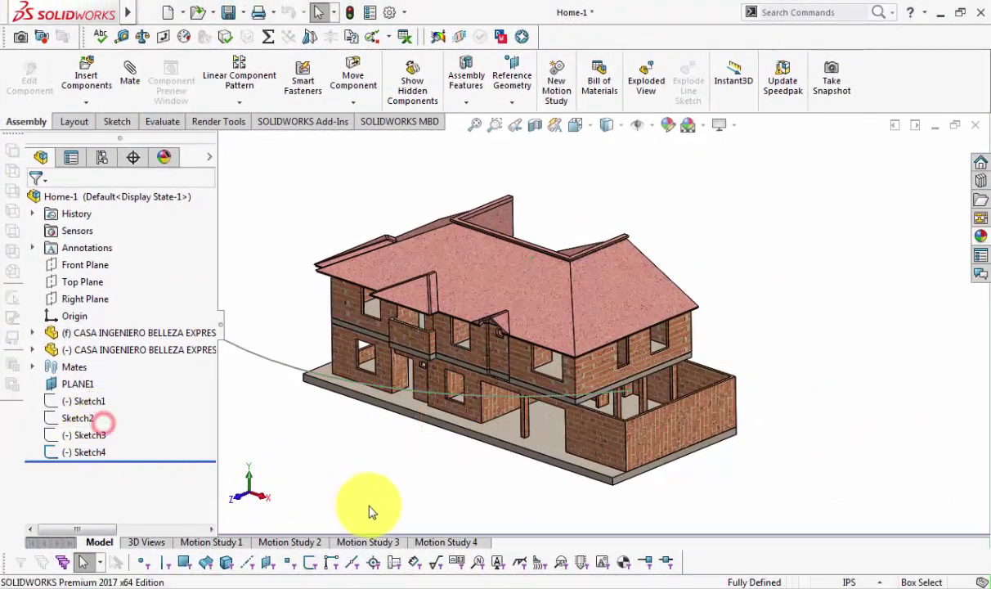
{"action": "left_click", "coordinate": [369, 509]}
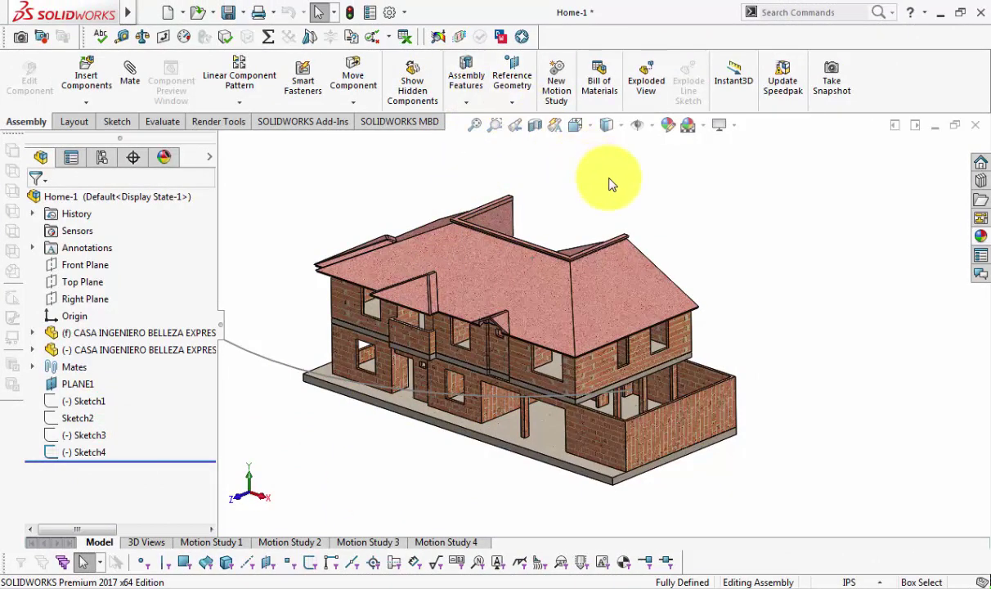
- Create Motion Study 5 and collapse its PhotoView 360 Lights branch in the timeline
{"action": "left_click", "coordinate": [556, 80]}
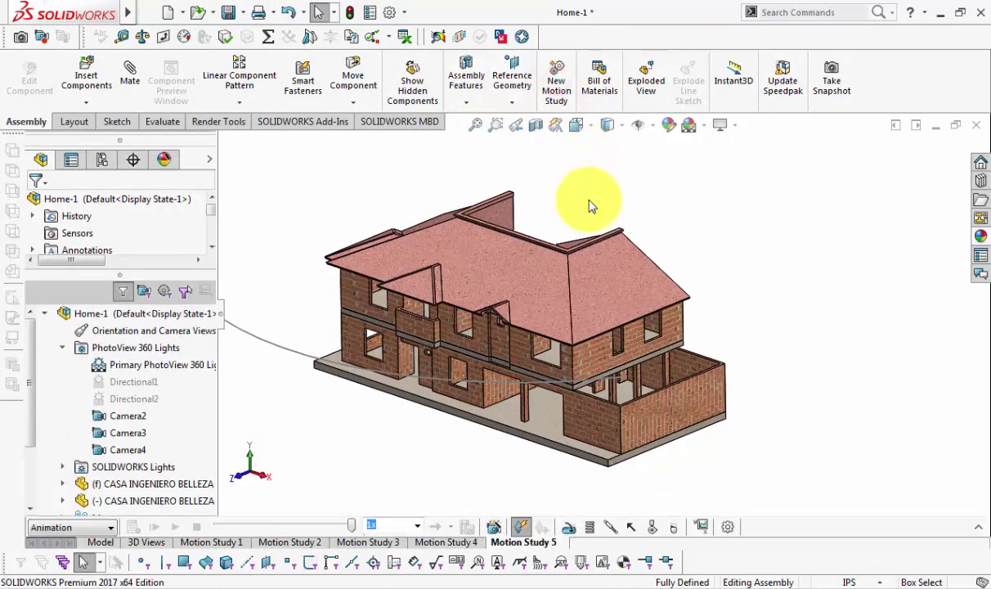
{"action": "left_click", "coordinate": [978, 526]}
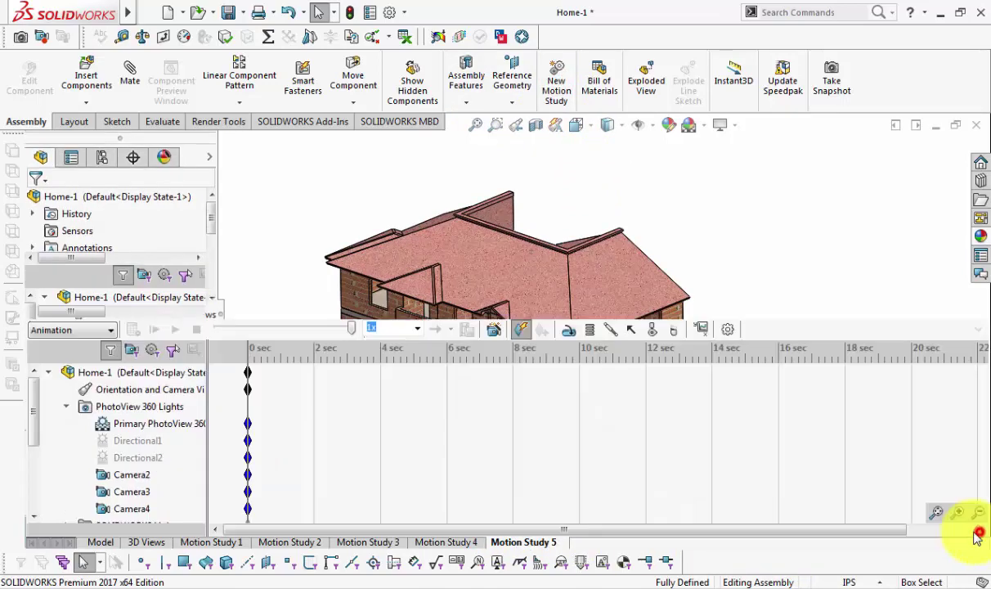
{"action": "right_click", "coordinate": [150, 429]}
{"action": "left_click", "coordinate": [107, 406]}
{"action": "right_click", "coordinate": [90, 408]}
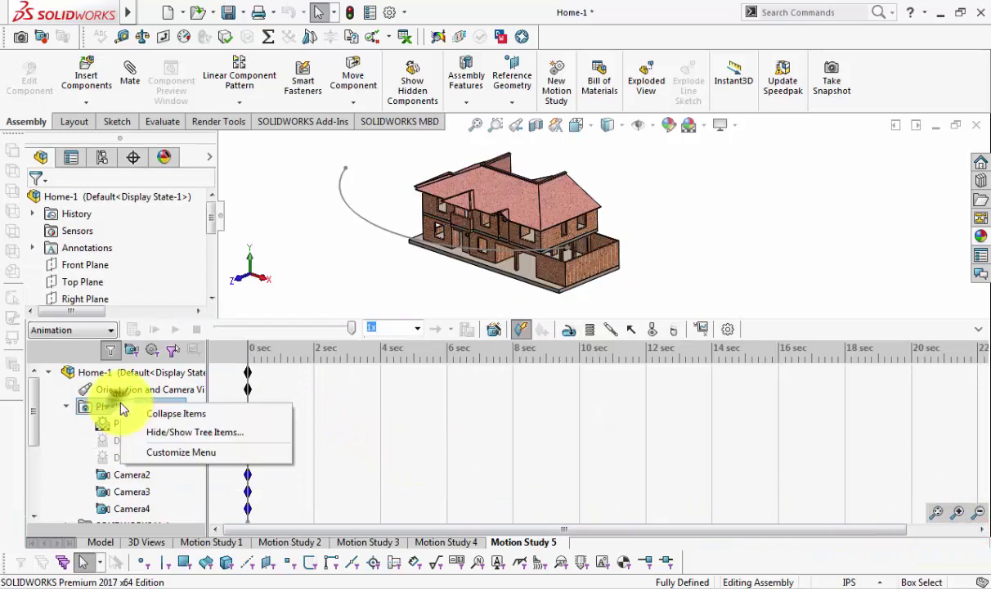
{"action": "right_click", "coordinate": [81, 411]}
{"action": "left_click", "coordinate": [67, 391]}
{"action": "mouse_move", "coordinate": [63, 12]}
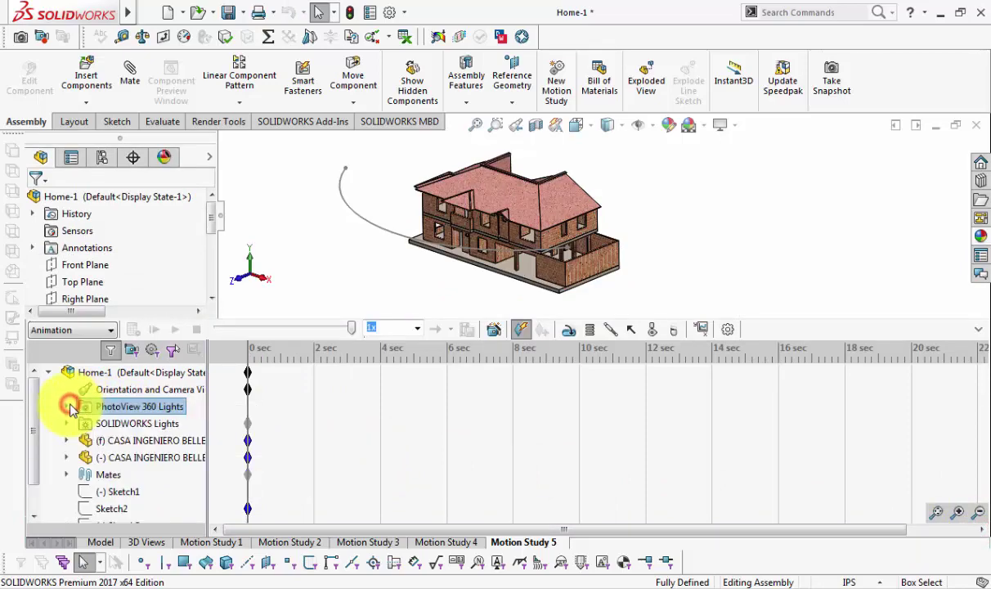
- Add a new camera to the assembly via View > Lights and Cameras > Add Camera
{"action": "left_click", "coordinate": [205, 12]}
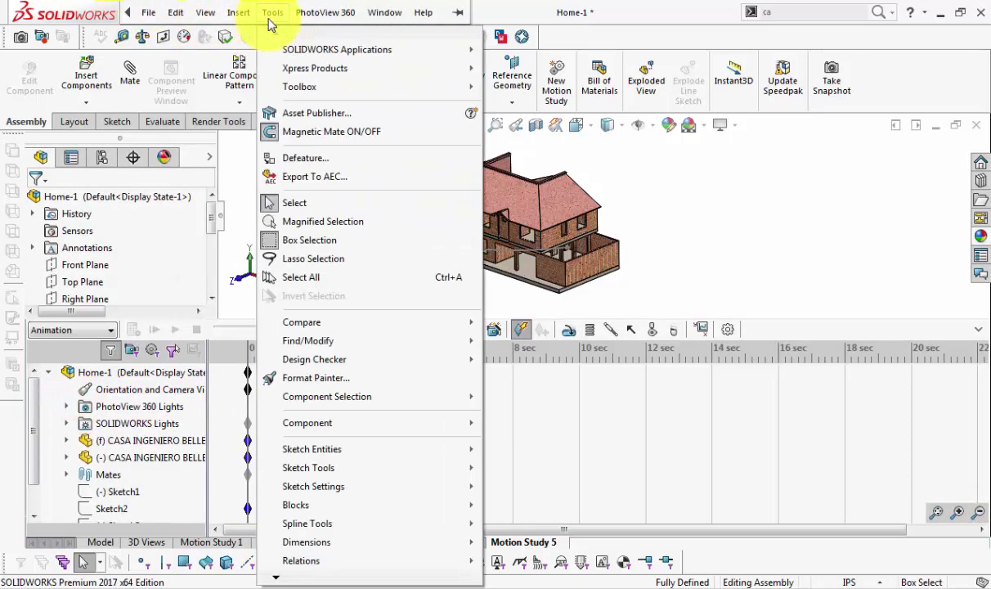
{"action": "mouse_move", "coordinate": [256, 118]}
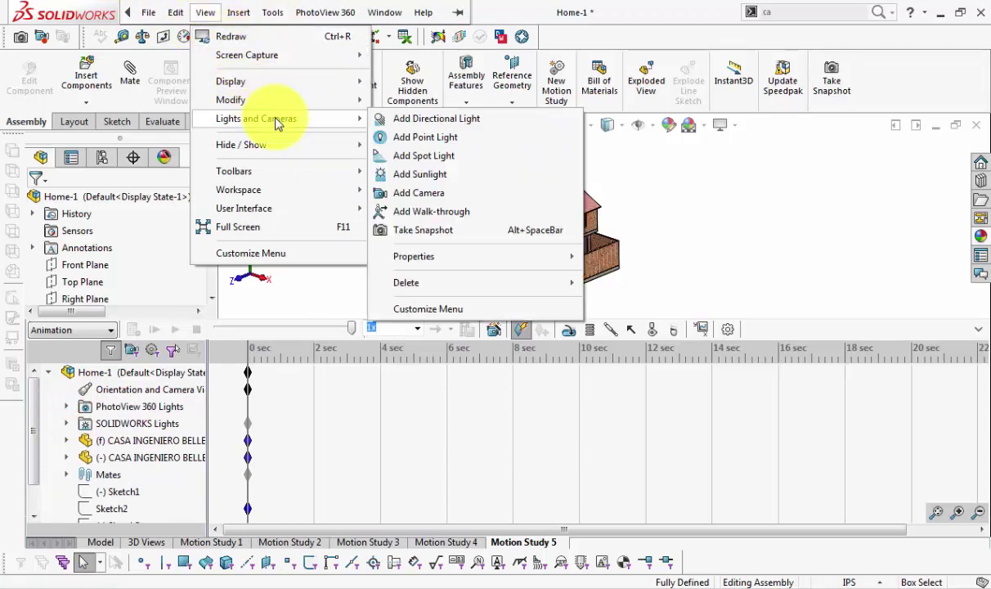
{"action": "left_click", "coordinate": [413, 201]}
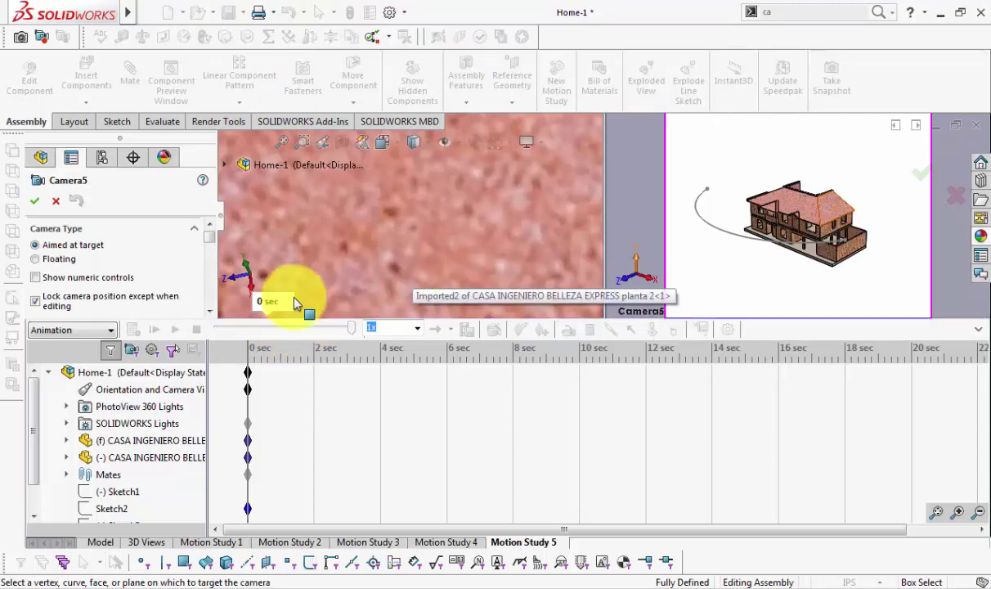
{"action": "left_click_drag", "start_coordinate": [34, 407], "coordinate": [34, 443]}
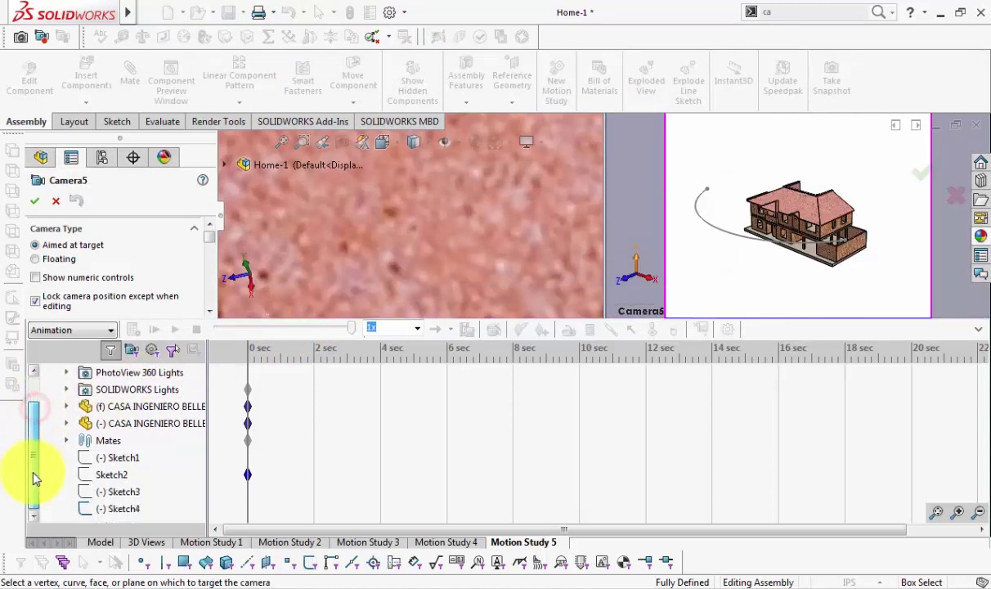
{"action": "left_click", "coordinate": [67, 390]}
{"action": "scroll", "coordinate": [72, 449], "scroll_direction": "down", "scroll_amount": 1}
{"action": "scroll", "coordinate": [69, 448], "scroll_direction": "up", "scroll_amount": 2}
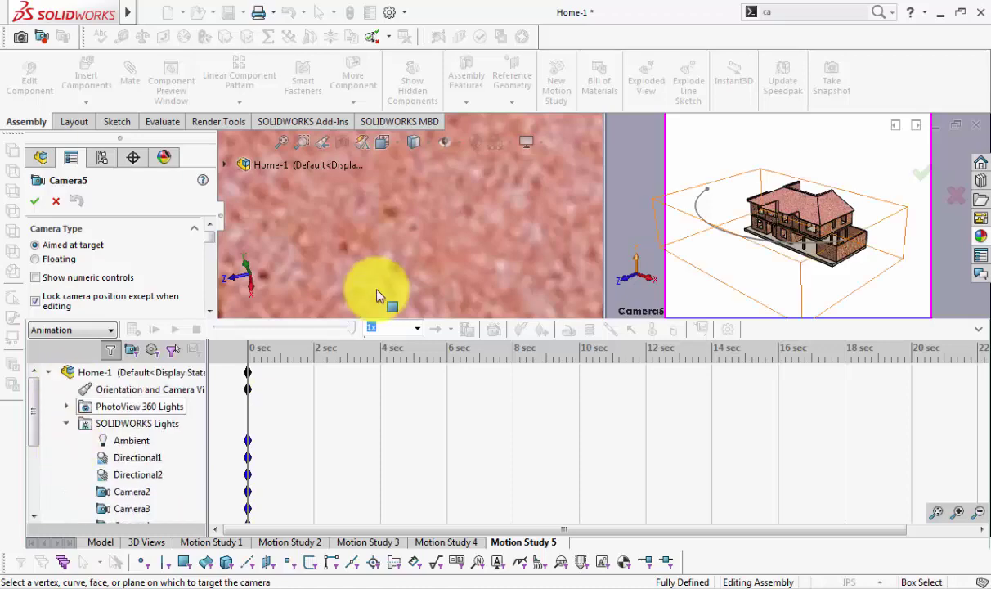
{"action": "scroll", "coordinate": [437, 260], "scroll_direction": "up", "scroll_amount": 2}
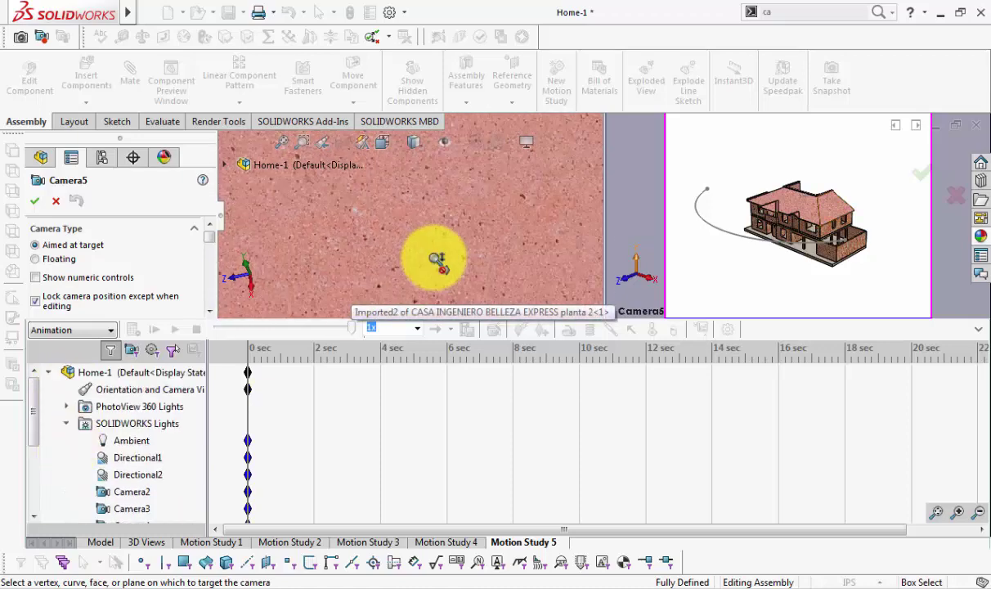
{"action": "scroll", "coordinate": [438, 260], "scroll_direction": "up", "scroll_amount": 2}
{"action": "scroll", "coordinate": [437, 260], "scroll_direction": "up", "scroll_amount": 2}
{"action": "scroll", "coordinate": [438, 260], "scroll_direction": "up", "scroll_amount": 2}
{"action": "scroll", "coordinate": [438, 260], "scroll_direction": "up", "scroll_amount": 4}
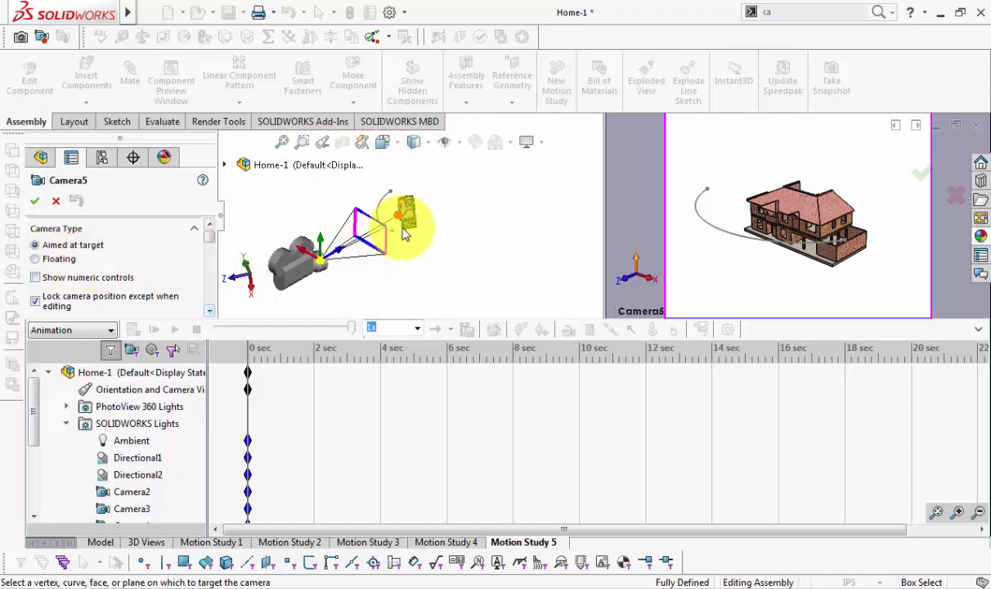
{"action": "scroll", "coordinate": [404, 221], "scroll_direction": "down", "scroll_amount": 2}
{"action": "scroll", "coordinate": [404, 219], "scroll_direction": "down", "scroll_amount": 2}
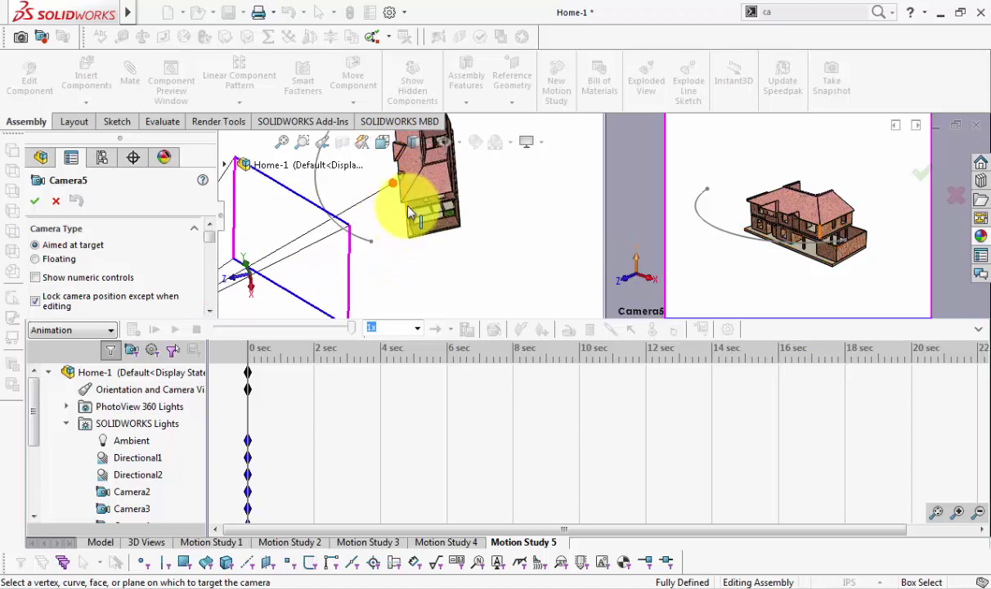
{"action": "scroll", "coordinate": [402, 221], "scroll_direction": "down", "scroll_amount": 2}
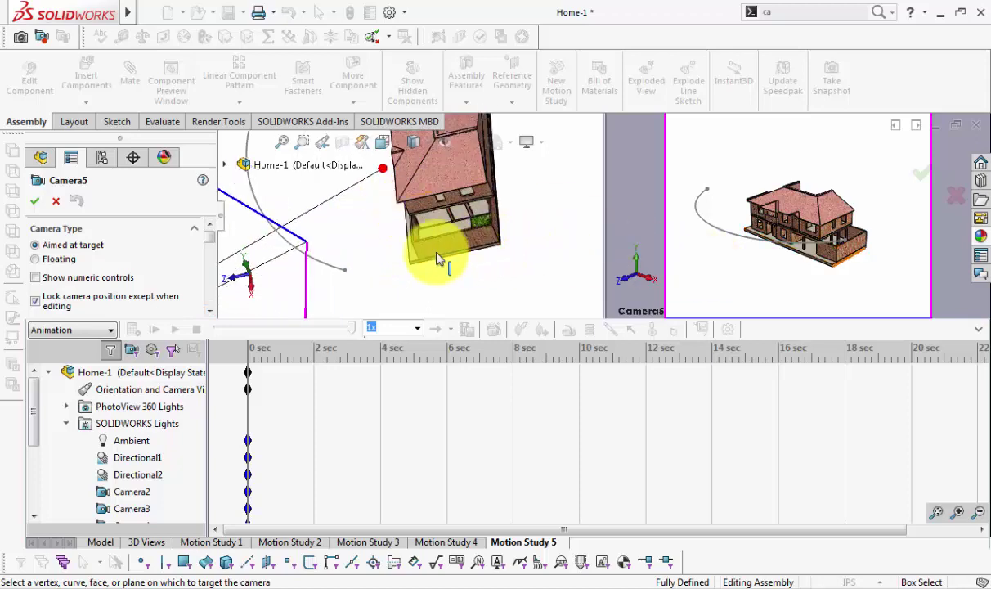
{"action": "mouse_move", "coordinate": [364, 244]}
{"action": "middle_mouse_down"}
{"action": "mouse_move", "coordinate": [386, 239]}
{"action": "mouse_move", "coordinate": [372, 230]}
{"action": "mouse_move", "coordinate": [378, 216]}
{"action": "mouse_move", "coordinate": [317, 272]}
{"action": "middle_mouse_up"}
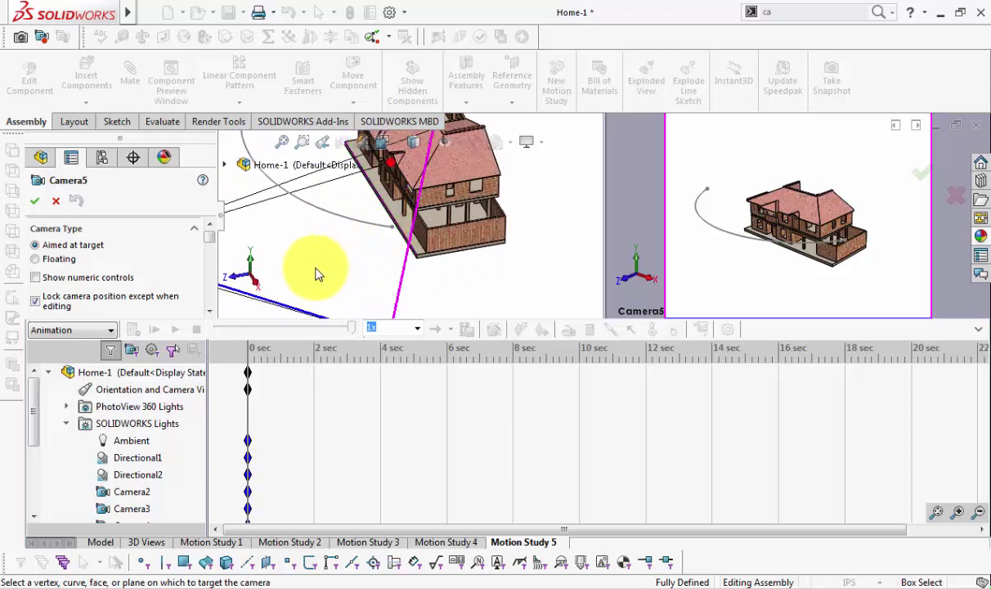
{"action": "left_click", "coordinate": [210, 310]}
{"action": "left_click", "coordinate": [211, 311]}
{"action": "left_click", "coordinate": [210, 312]}
{"action": "left_click", "coordinate": [210, 311]}
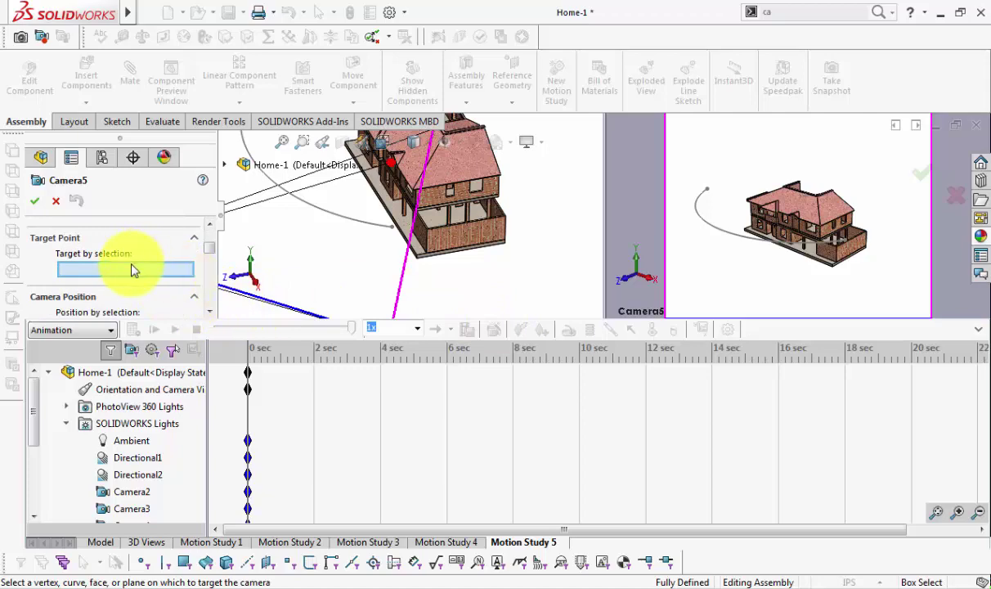
{"action": "scroll", "coordinate": [400, 206], "scroll_direction": "down", "scroll_amount": 3}
{"action": "scroll", "coordinate": [399, 214], "scroll_direction": "down", "scroll_amount": 3}
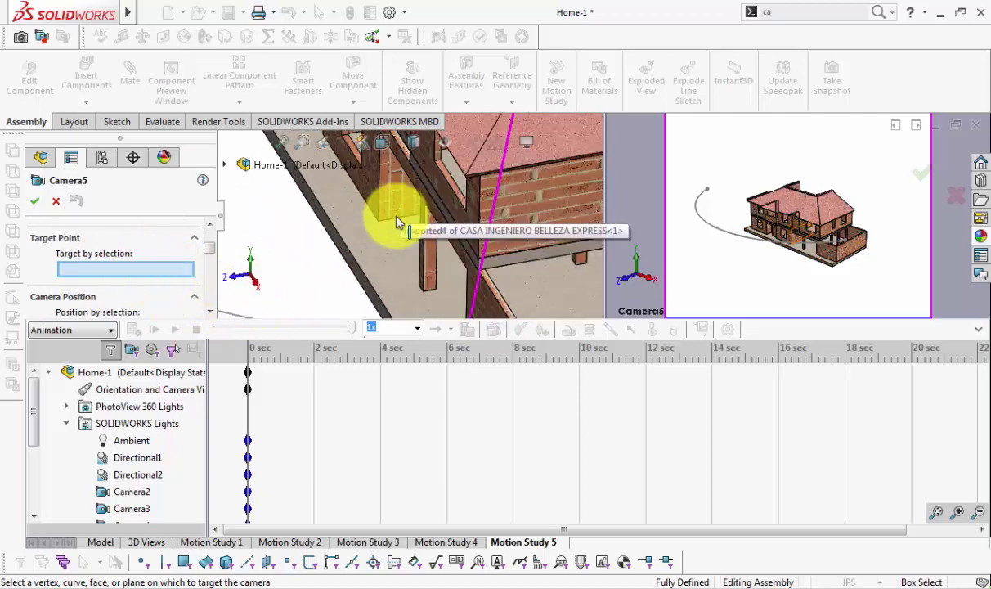
- Set Camera5's target by selection to a vertex on the house
{"action": "left_click", "coordinate": [157, 270]}
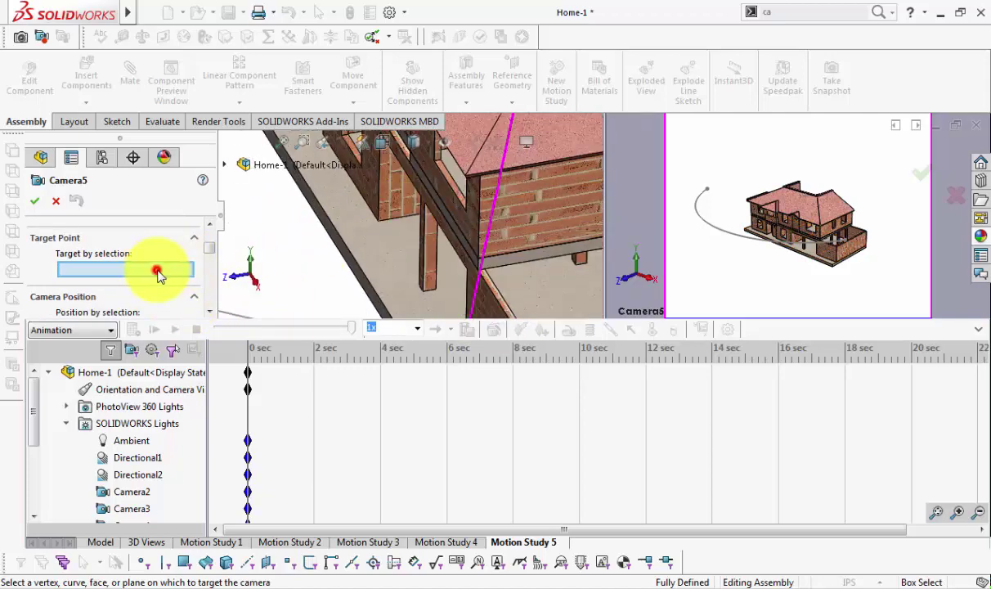
{"action": "left_click", "coordinate": [378, 220]}
{"action": "scroll", "coordinate": [381, 238], "scroll_direction": "up", "scroll_amount": 2}
{"action": "scroll", "coordinate": [391, 239], "scroll_direction": "up", "scroll_amount": 2}
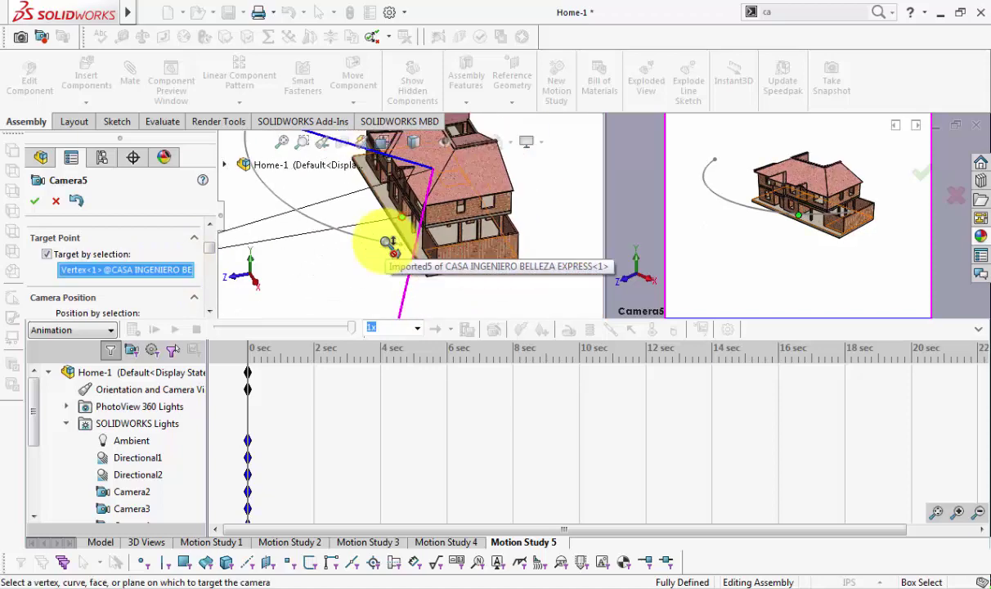
{"action": "scroll", "coordinate": [391, 241], "scroll_direction": "up", "scroll_amount": 2}
{"action": "scroll", "coordinate": [388, 243], "scroll_direction": "up", "scroll_amount": 2}
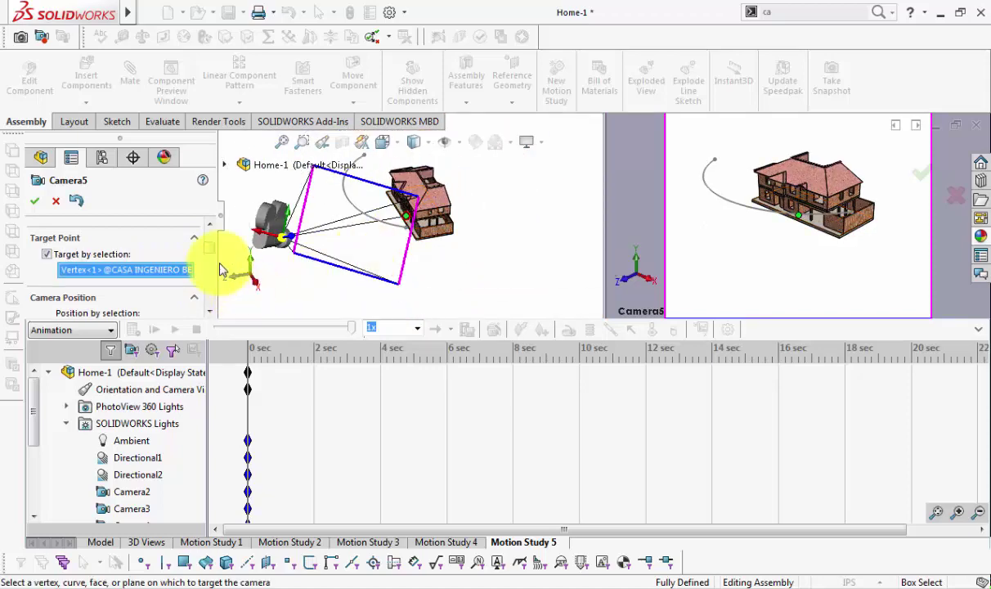
{"action": "left_click", "coordinate": [209, 311]}
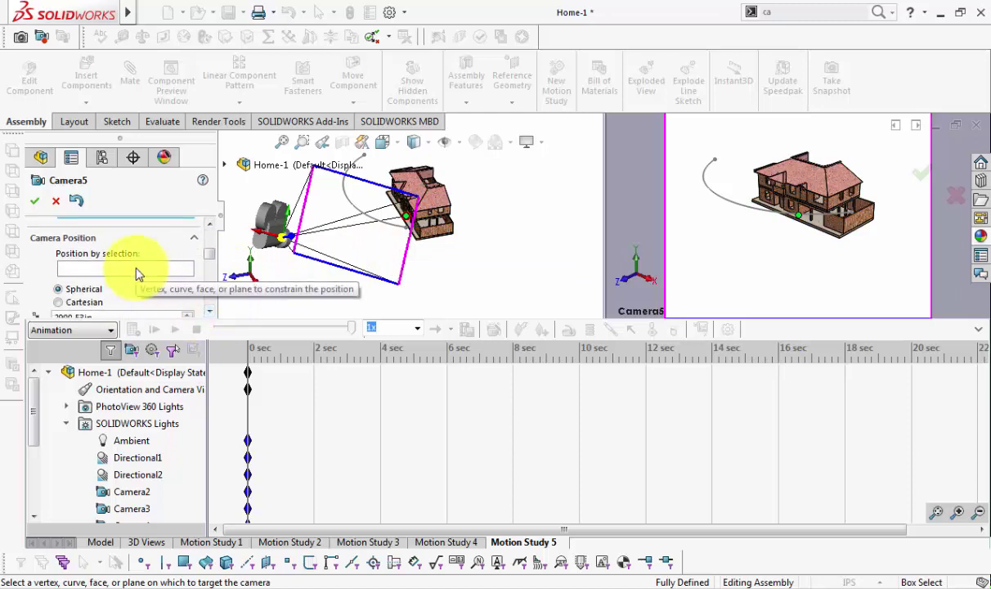
- Position Camera5 on Arc1@Sketch4, adjust its view cone toward the house, and confirm
{"action": "left_click", "coordinate": [137, 269]}
{"action": "scroll", "coordinate": [372, 184], "scroll_direction": "down", "scroll_amount": 1}
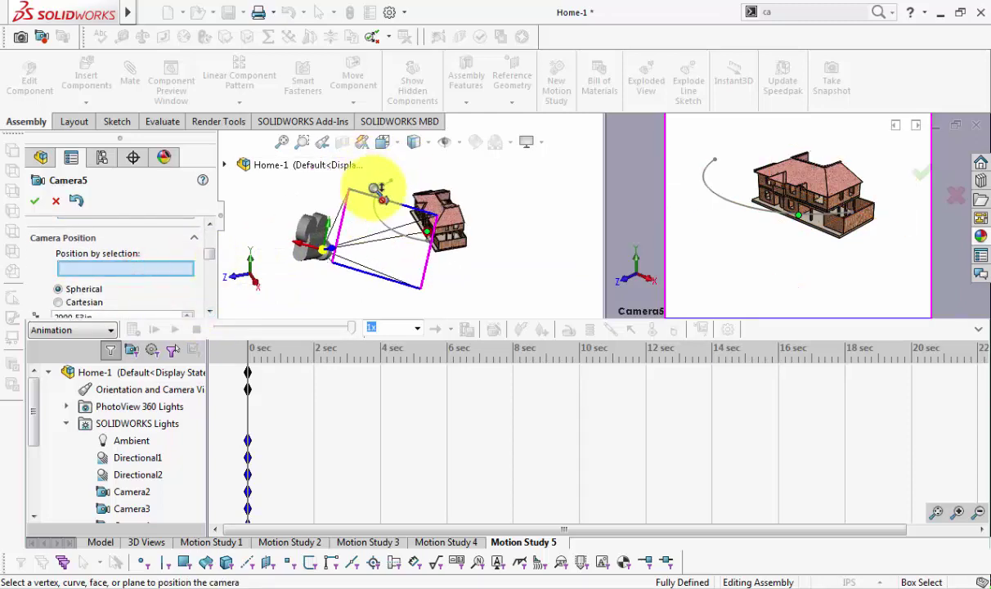
{"action": "scroll", "coordinate": [384, 196], "scroll_direction": "down", "scroll_amount": 3}
{"action": "scroll", "coordinate": [409, 200], "scroll_direction": "down", "scroll_amount": 3}
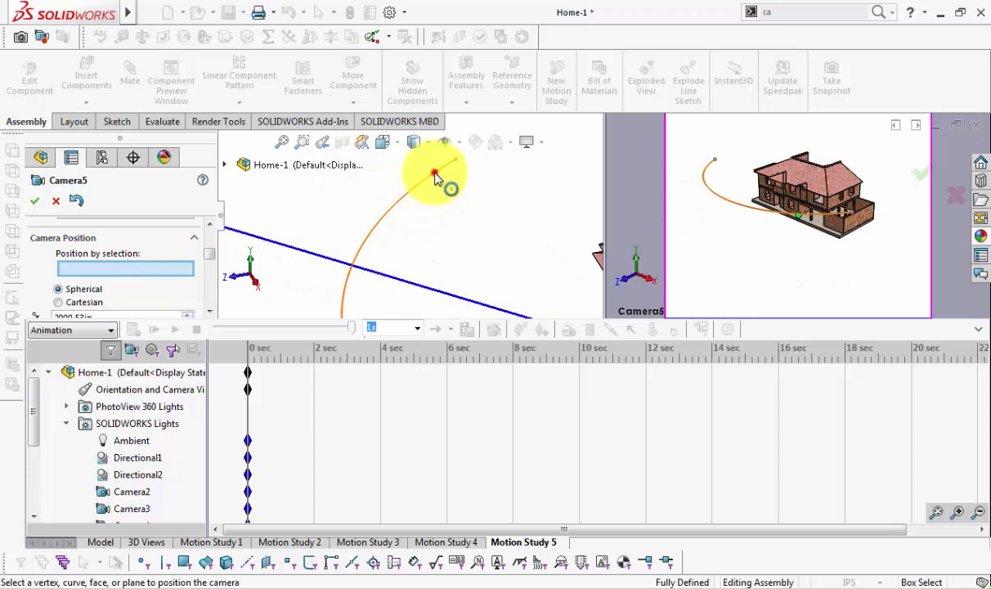
{"action": "left_click", "coordinate": [435, 175]}
{"action": "left_click_drag", "start_coordinate": [448, 216], "coordinate": [453, 260]}
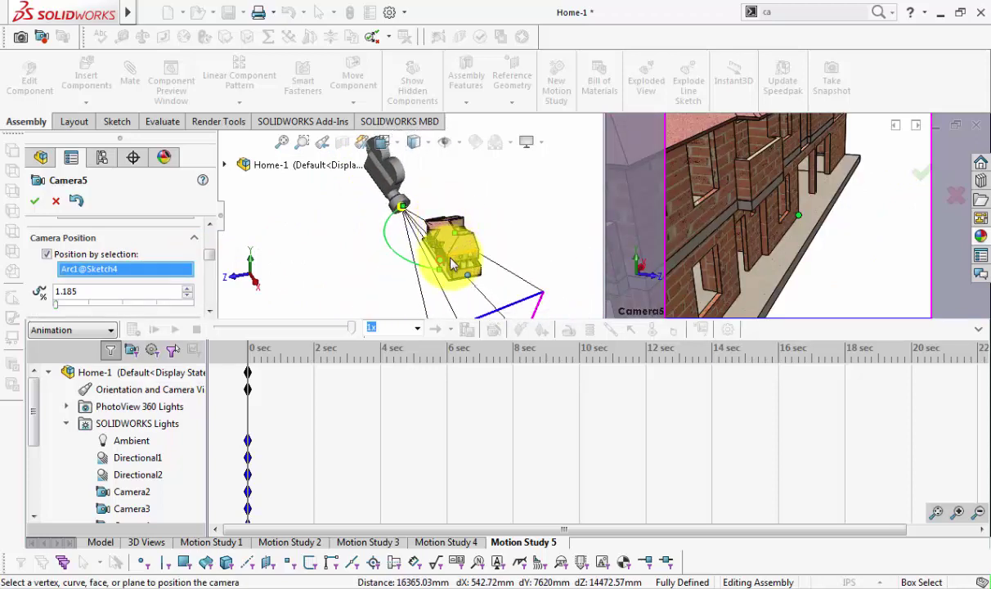
{"action": "mouse_move", "coordinate": [543, 296]}
{"action": "left_mouse_down"}
{"action": "mouse_move", "coordinate": [497, 268]}
{"action": "mouse_move", "coordinate": [485, 274]}
{"action": "left_mouse_up"}
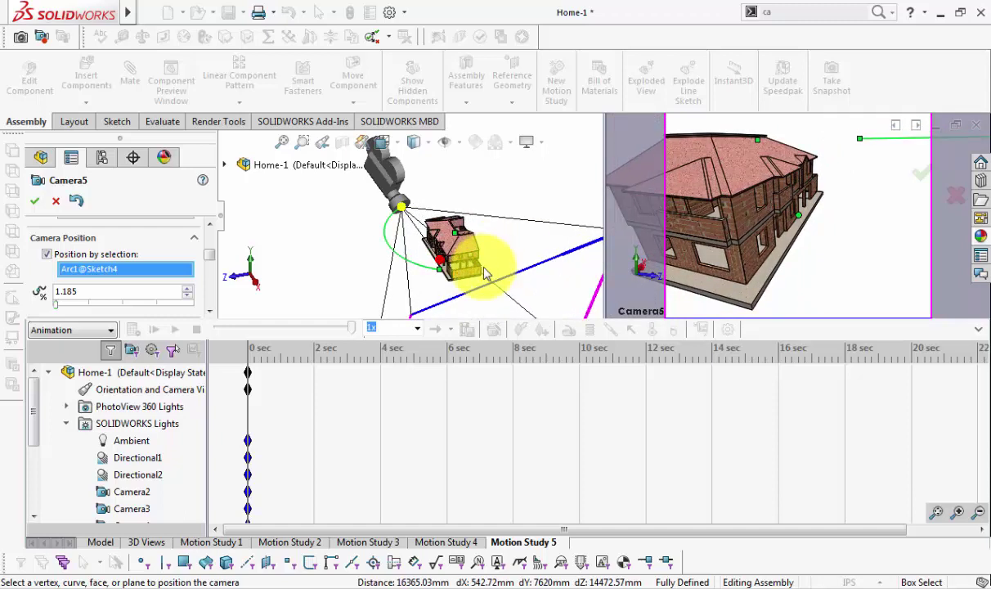
{"action": "mouse_move", "coordinate": [485, 274]}
{"action": "middle_mouse_down"}
{"action": "mouse_move", "coordinate": [548, 239]}
{"action": "mouse_move", "coordinate": [521, 237]}
{"action": "middle_mouse_up"}
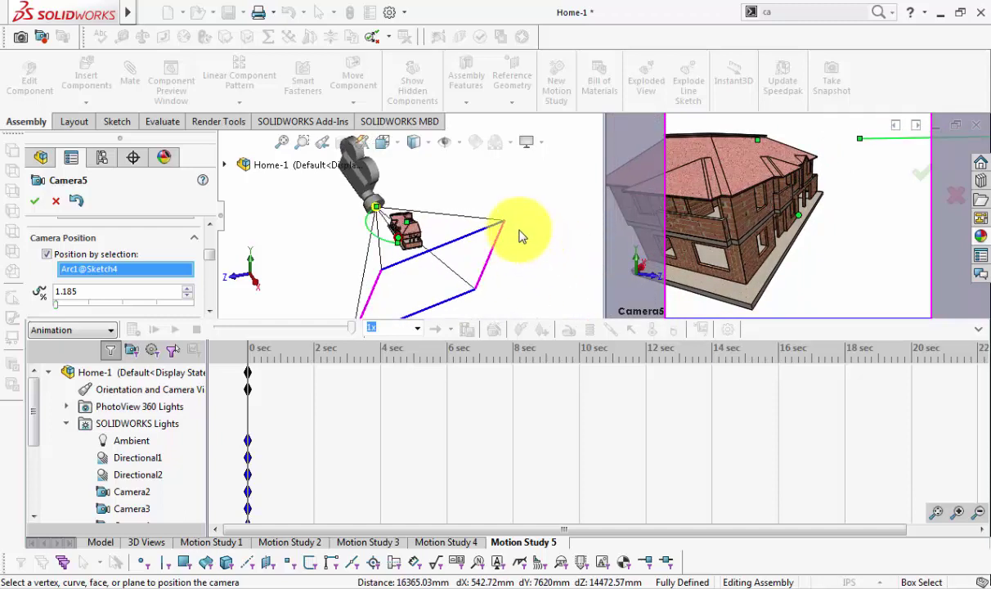
{"action": "mouse_move", "coordinate": [505, 226]}
{"action": "left_mouse_down"}
{"action": "mouse_move", "coordinate": [463, 201]}
{"action": "mouse_move", "coordinate": [471, 206]}
{"action": "left_mouse_up"}
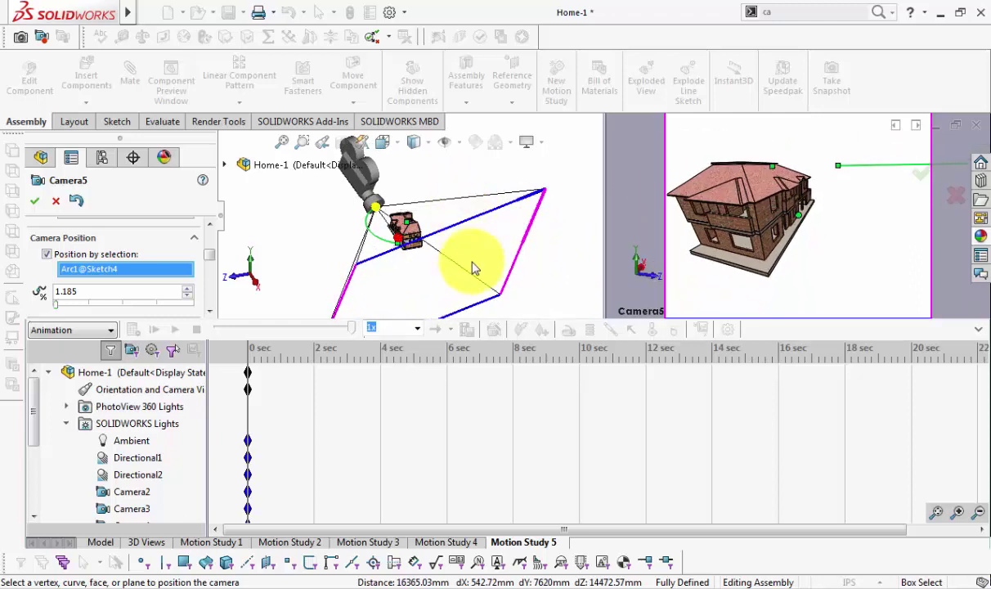
{"action": "left_click", "coordinate": [34, 200]}
- Move the time bar to about 5 sec and place a Camera5 key there
{"action": "scroll", "coordinate": [235, 496], "scroll_direction": "down", "scroll_amount": 1}
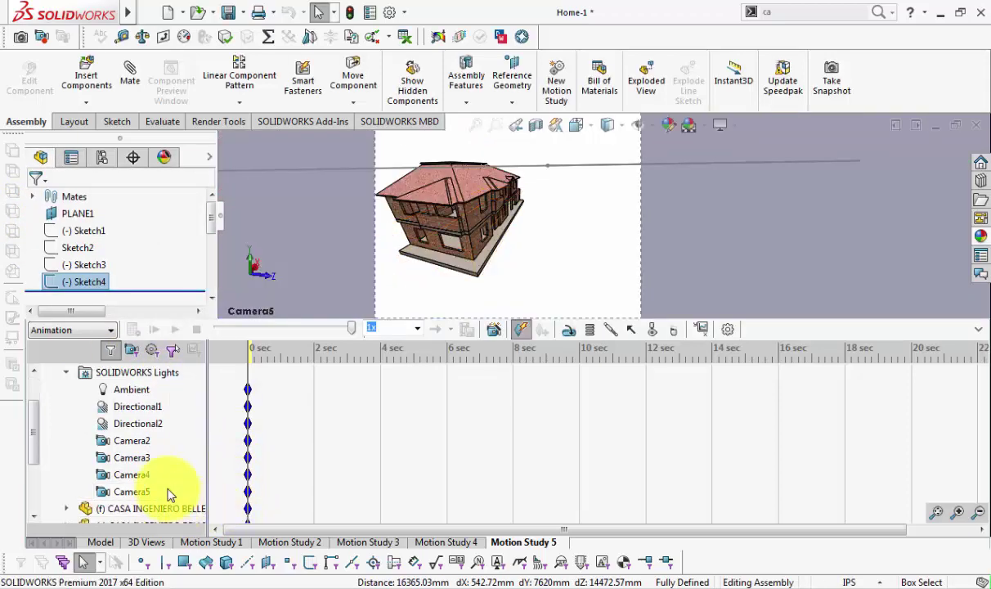
{"action": "left_click", "coordinate": [247, 374]}
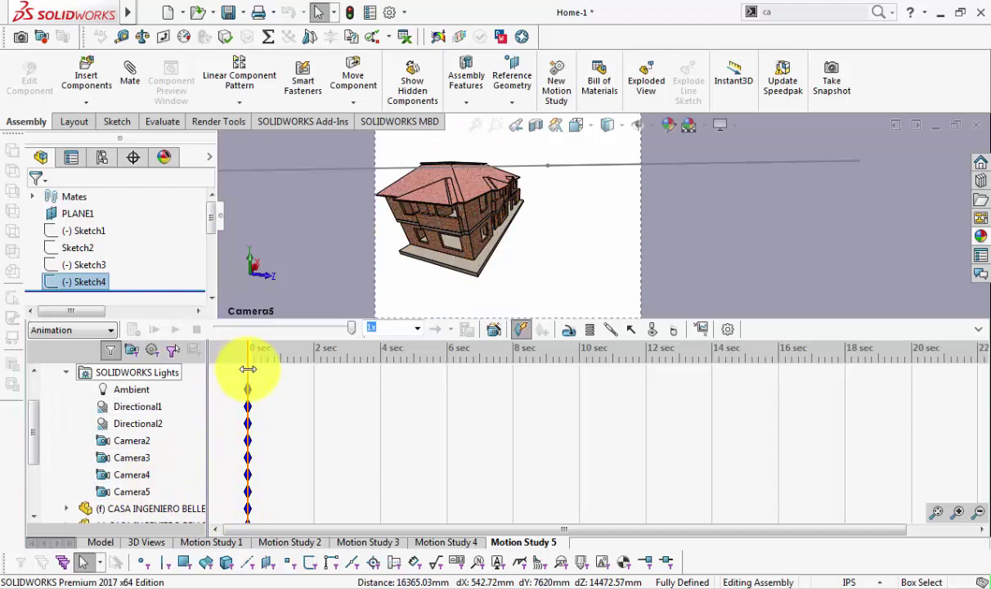
{"action": "left_click_drag", "start_coordinate": [257, 368], "coordinate": [397, 387]}
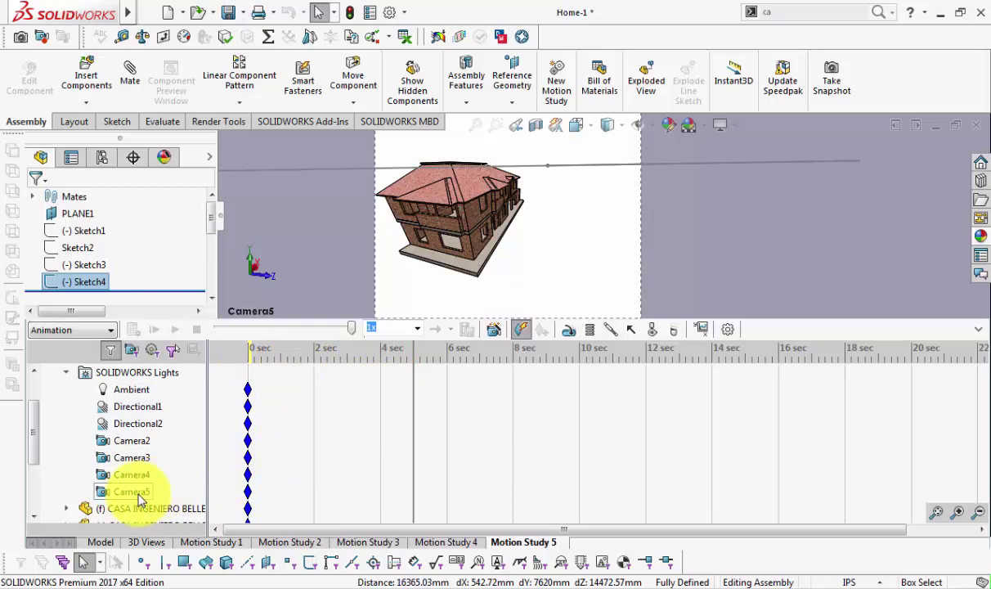
{"action": "right_click", "coordinate": [411, 498]}
{"action": "left_click", "coordinate": [436, 427]}
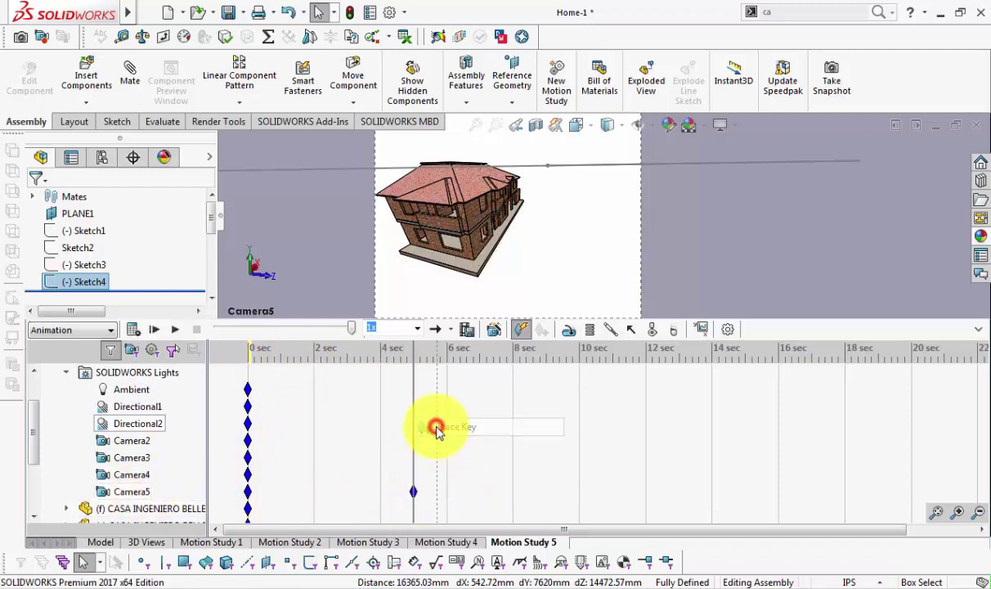
{"action": "right_click", "coordinate": [140, 496]}
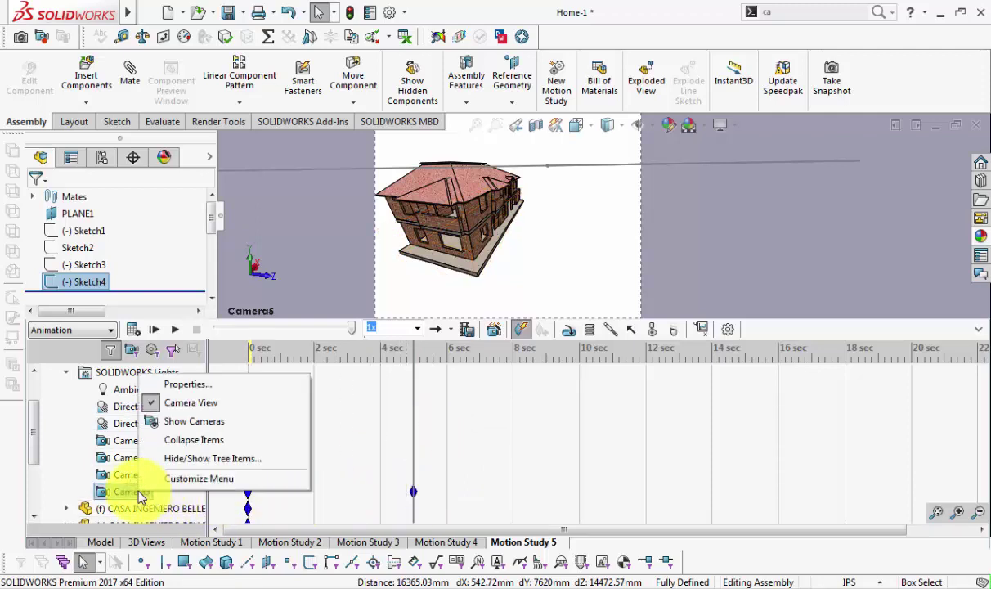
- Edit Camera5 and slide it along the arc so the 5-sec key views the house's other side
{"action": "key", "text": "Escape"}
{"action": "double_click", "coordinate": [137, 491]}
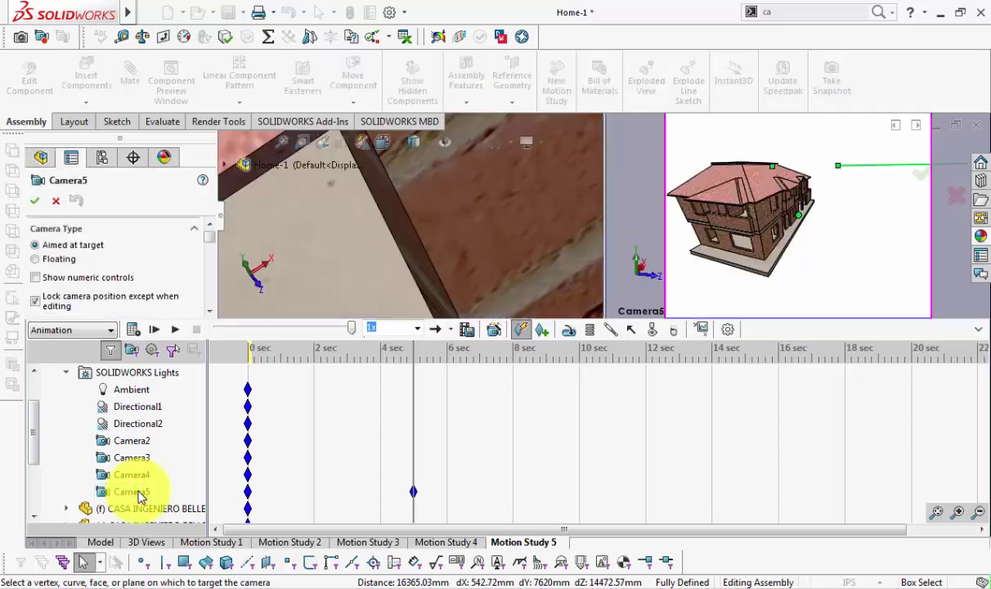
{"action": "scroll", "coordinate": [435, 237], "scroll_direction": "up", "scroll_amount": 2}
{"action": "scroll", "coordinate": [436, 239], "scroll_direction": "up", "scroll_amount": 2}
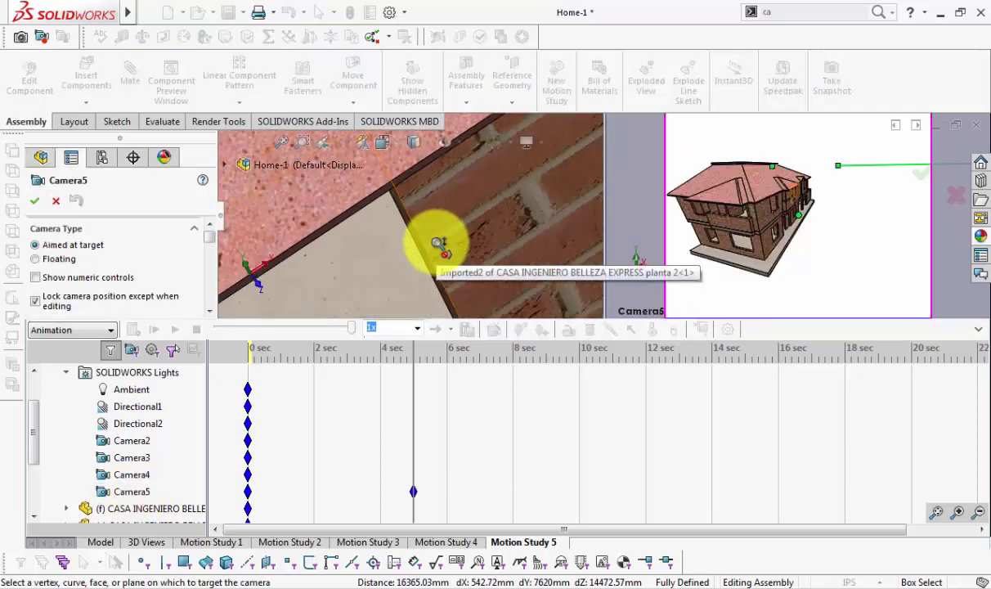
{"action": "scroll", "coordinate": [440, 245], "scroll_direction": "up", "scroll_amount": 2}
{"action": "scroll", "coordinate": [440, 246], "scroll_direction": "up", "scroll_amount": 2}
{"action": "scroll", "coordinate": [440, 245], "scroll_direction": "up", "scroll_amount": 2}
{"action": "scroll", "coordinate": [440, 246], "scroll_direction": "up", "scroll_amount": 2}
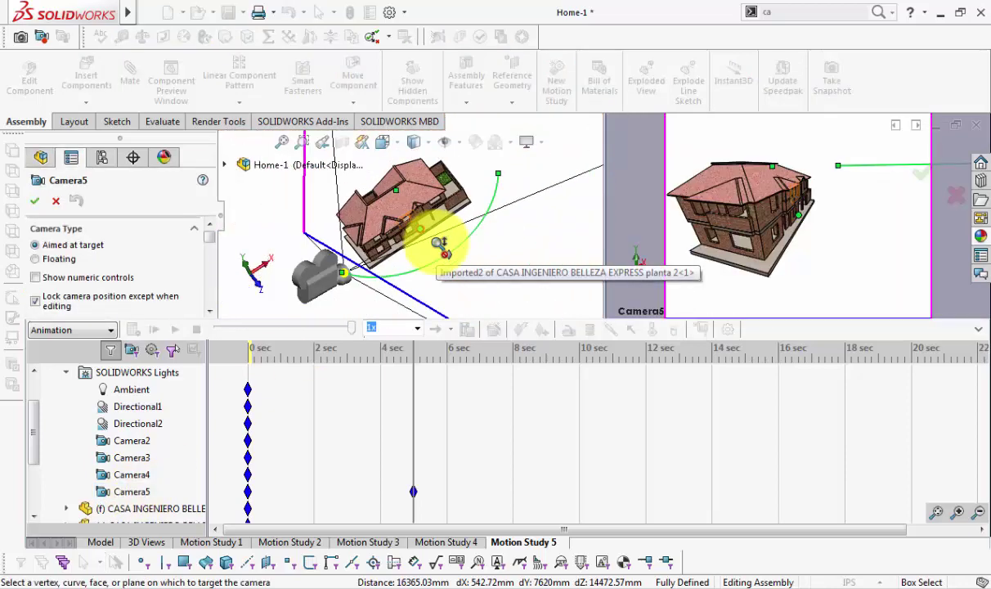
{"action": "scroll", "coordinate": [440, 246], "scroll_direction": "up", "scroll_amount": 1}
{"action": "mouse_move", "coordinate": [440, 246]}
{"action": "middle_mouse_down"}
{"action": "mouse_move", "coordinate": [449, 183]}
{"action": "mouse_move", "coordinate": [423, 163]}
{"action": "mouse_move", "coordinate": [441, 221]}
{"action": "middle_mouse_up"}
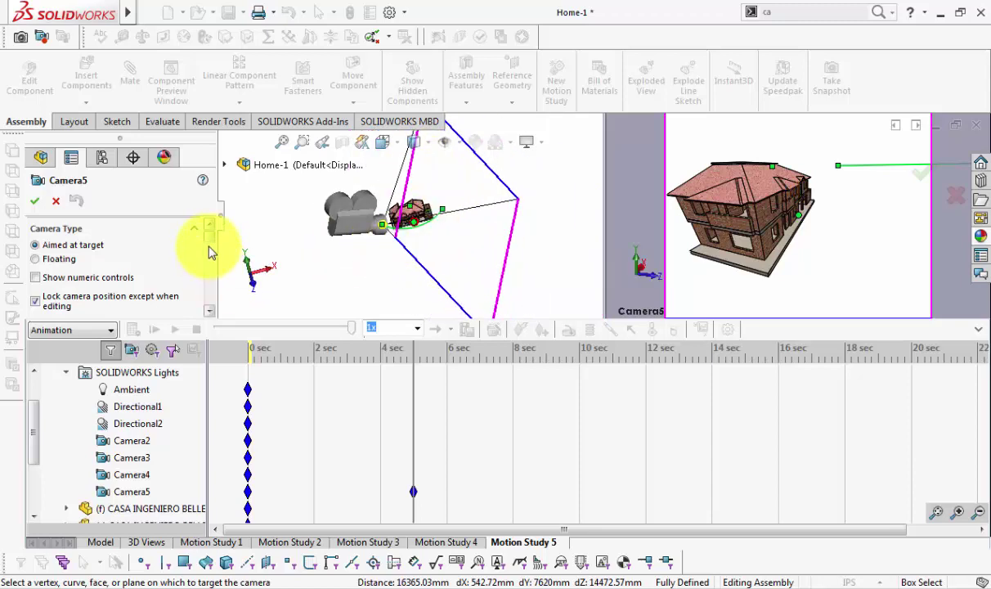
{"action": "left_click_drag", "start_coordinate": [209, 245], "coordinate": [211, 256]}
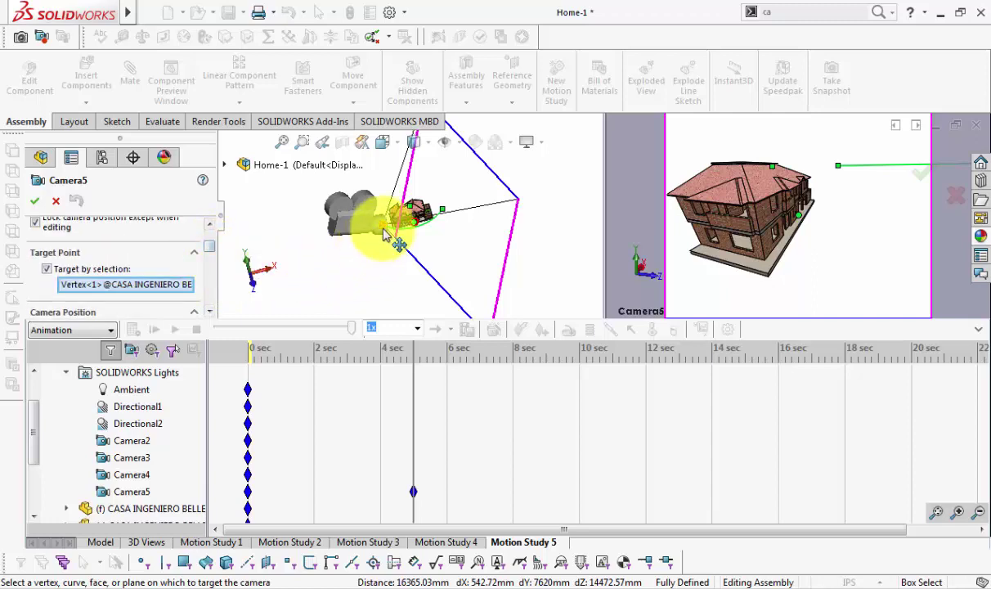
{"action": "mouse_move", "coordinate": [384, 233]}
{"action": "middle_mouse_down"}
{"action": "mouse_move", "coordinate": [454, 213]}
{"action": "mouse_move", "coordinate": [431, 226]}
{"action": "mouse_move", "coordinate": [376, 210]}
{"action": "mouse_move", "coordinate": [257, 263]}
{"action": "middle_mouse_up"}
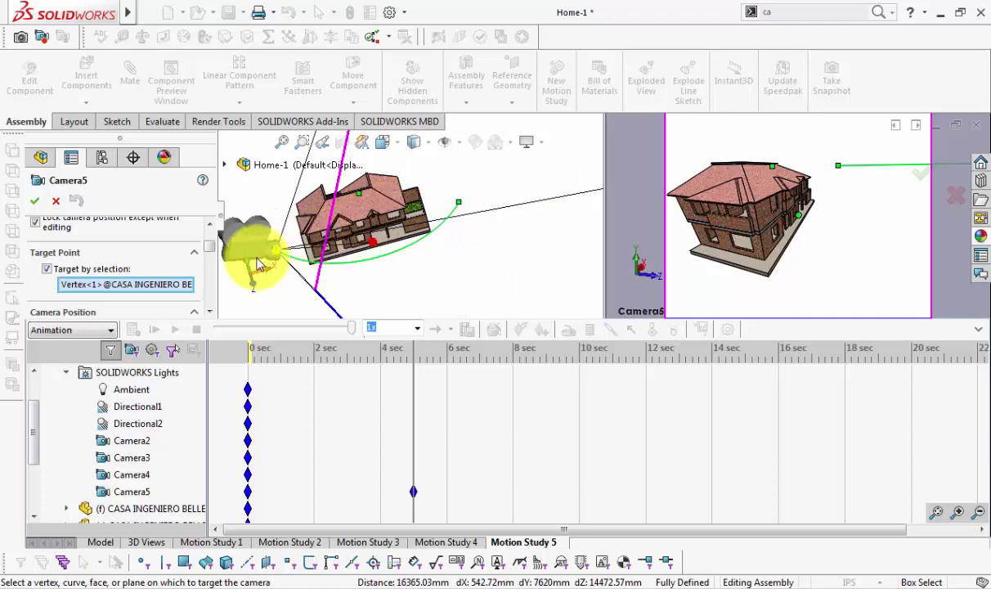
{"action": "mouse_move", "coordinate": [278, 257]}
{"action": "left_mouse_down"}
{"action": "mouse_move", "coordinate": [320, 240]}
{"action": "mouse_move", "coordinate": [336, 270]}
{"action": "mouse_move", "coordinate": [406, 251]}
{"action": "mouse_move", "coordinate": [458, 228]}
{"action": "mouse_move", "coordinate": [464, 221]}
{"action": "mouse_move", "coordinate": [454, 211]}
{"action": "left_mouse_up"}
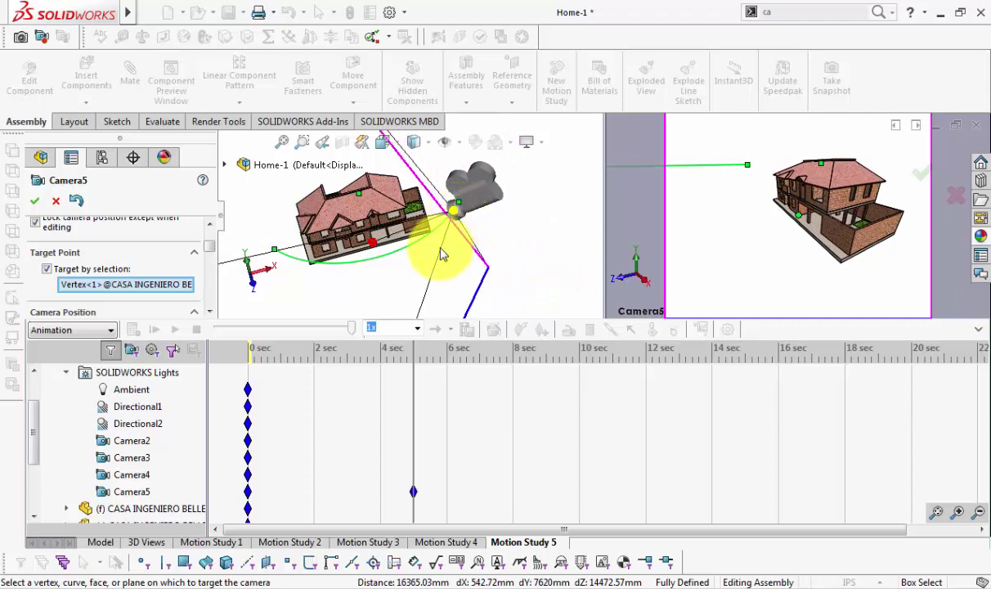
{"action": "left_click", "coordinate": [34, 200]}
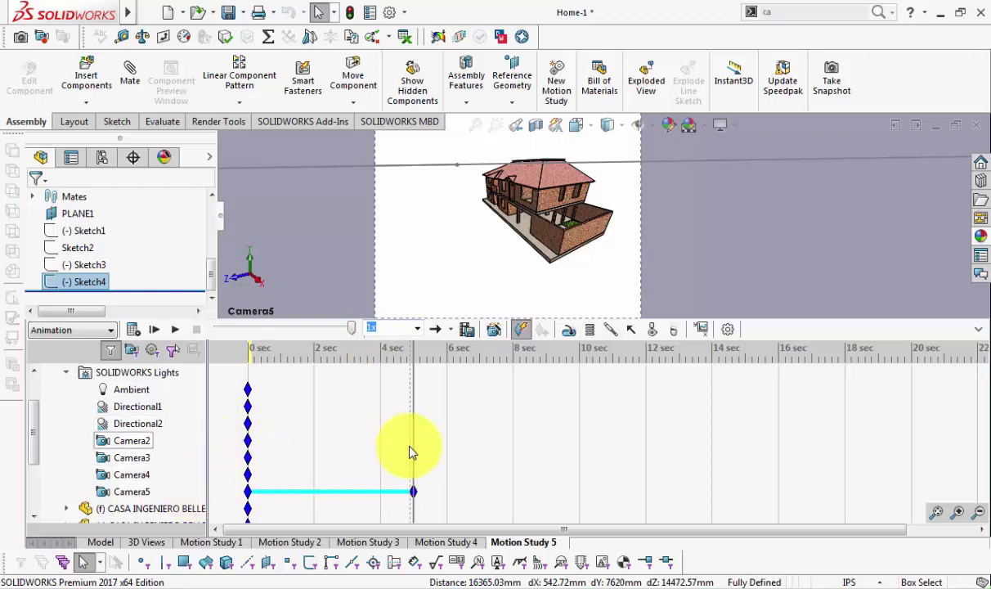
- Rewind Motion Study 5 to 0 sec and hide the arc sketch
{"action": "mouse_move", "coordinate": [414, 447]}
{"action": "left_mouse_down"}
{"action": "mouse_move", "coordinate": [238, 451]}
{"action": "mouse_move", "coordinate": [232, 426]}
{"action": "left_mouse_up"}
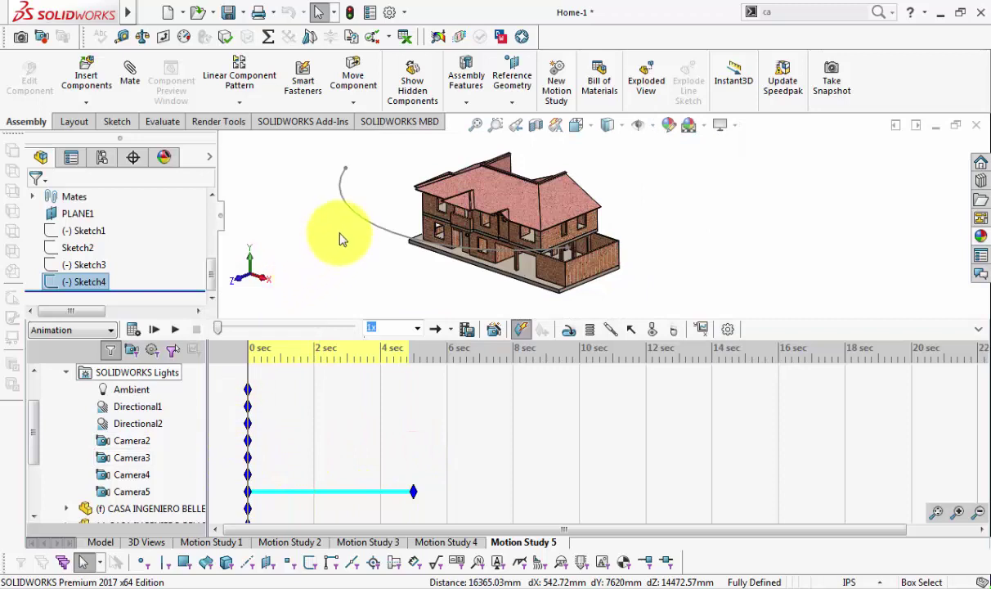
{"action": "left_click", "coordinate": [360, 218]}
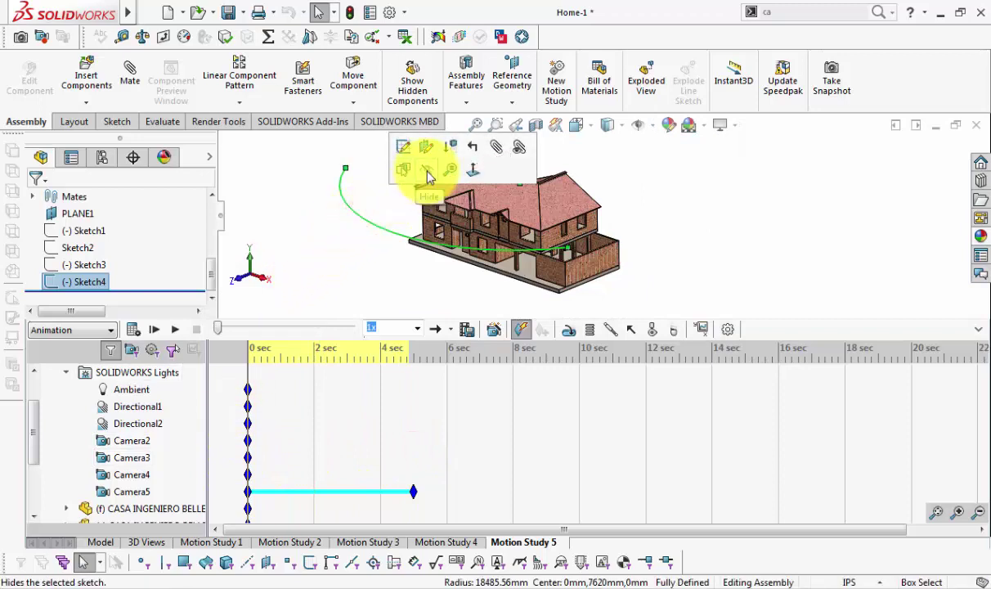
{"action": "left_click", "coordinate": [427, 170]}
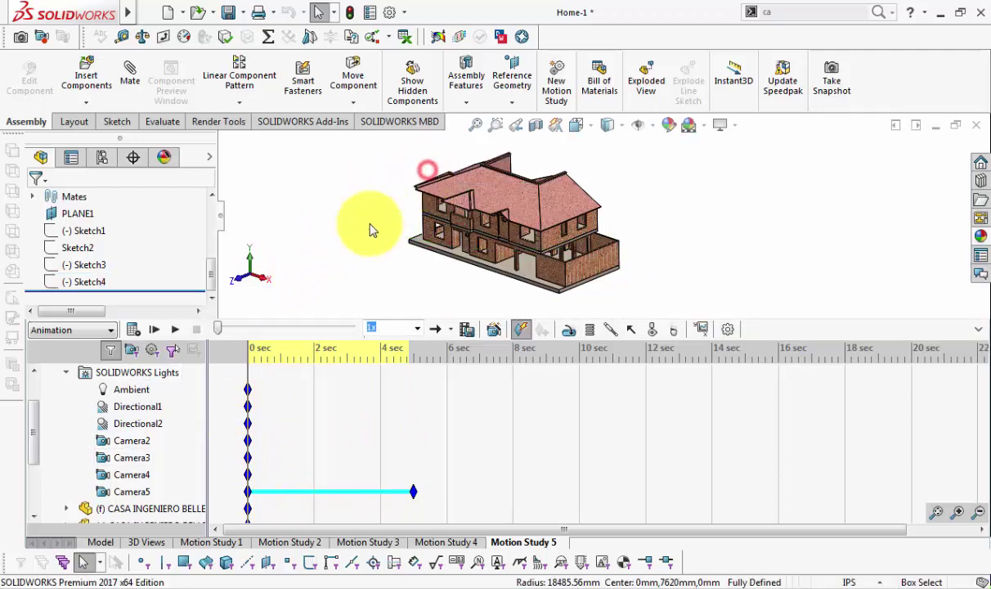
- Play Motion Study 5 through the Camera5 view, then rewind to 0 sec
{"action": "right_click", "coordinate": [141, 493]}
{"action": "left_click", "coordinate": [160, 403]}
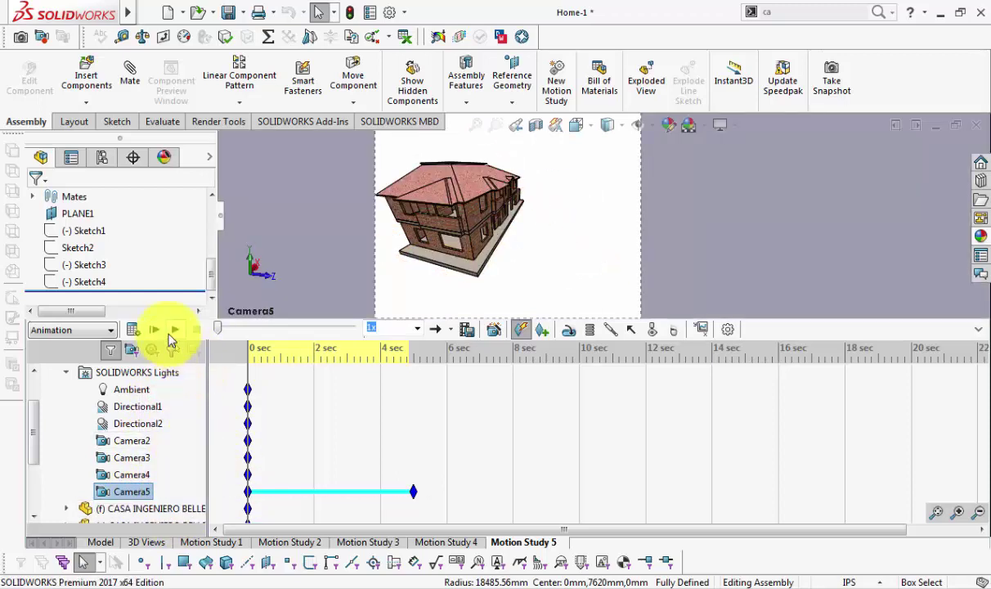
{"action": "left_click", "coordinate": [175, 329]}
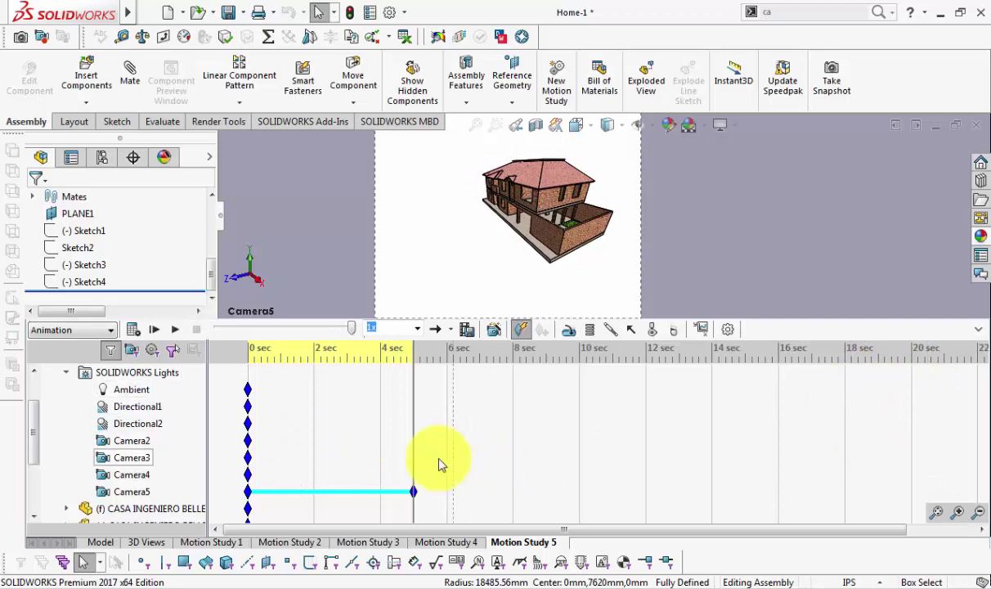
{"action": "left_click_drag", "start_coordinate": [413, 448], "coordinate": [249, 467]}
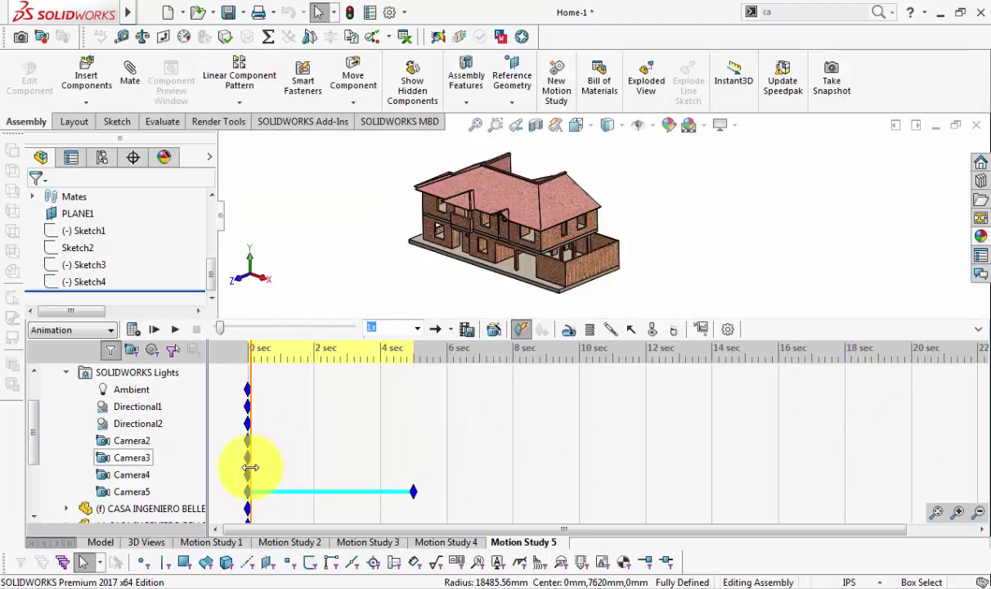
- Replay Motion Study 5 with the timeline collapsed, then reopen it at 0 sec in Camera5 view
{"action": "left_click", "coordinate": [978, 330]}
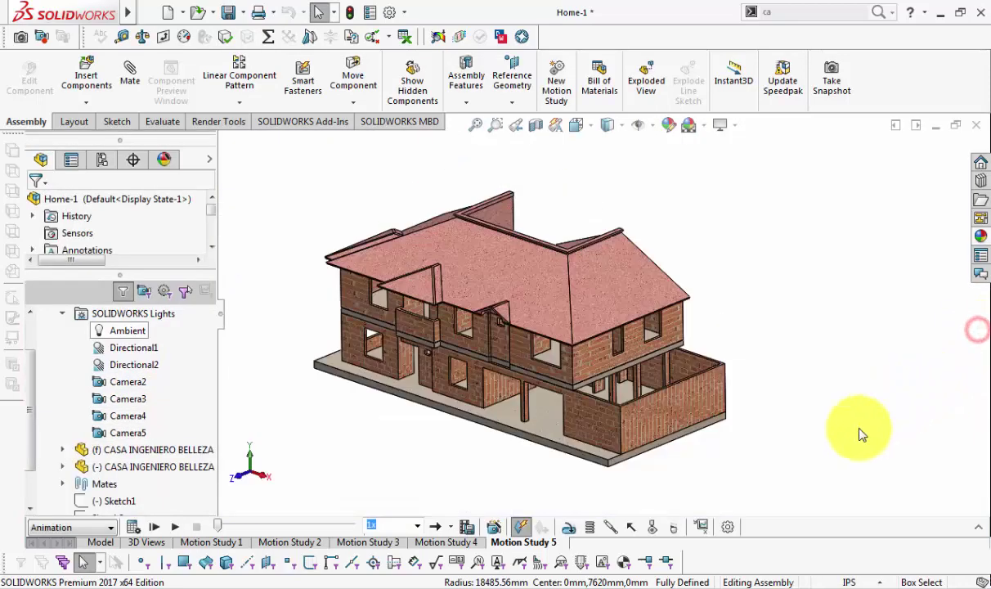
{"action": "left_click", "coordinate": [173, 528]}
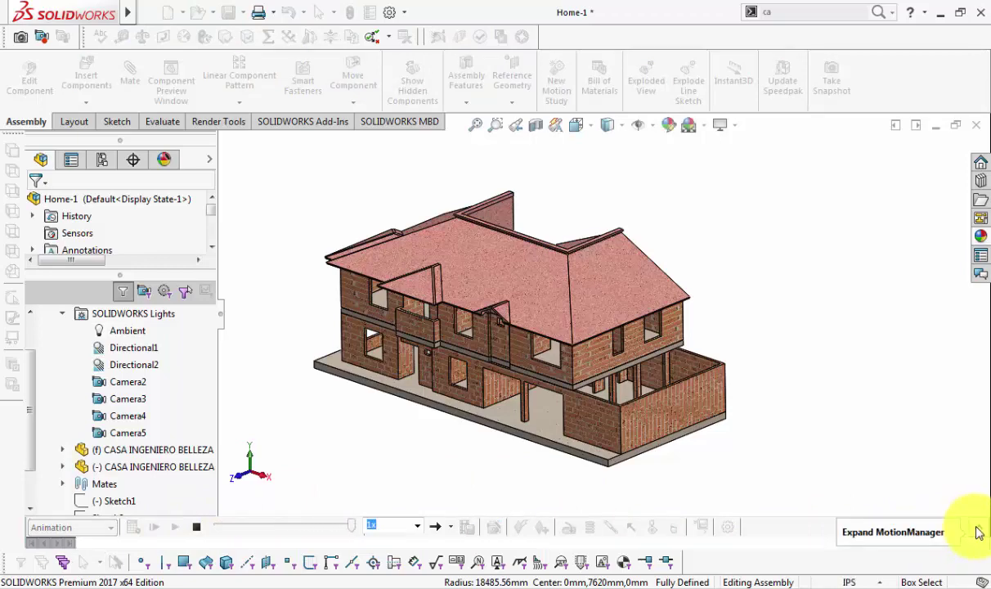
{"action": "left_click", "coordinate": [977, 527]}
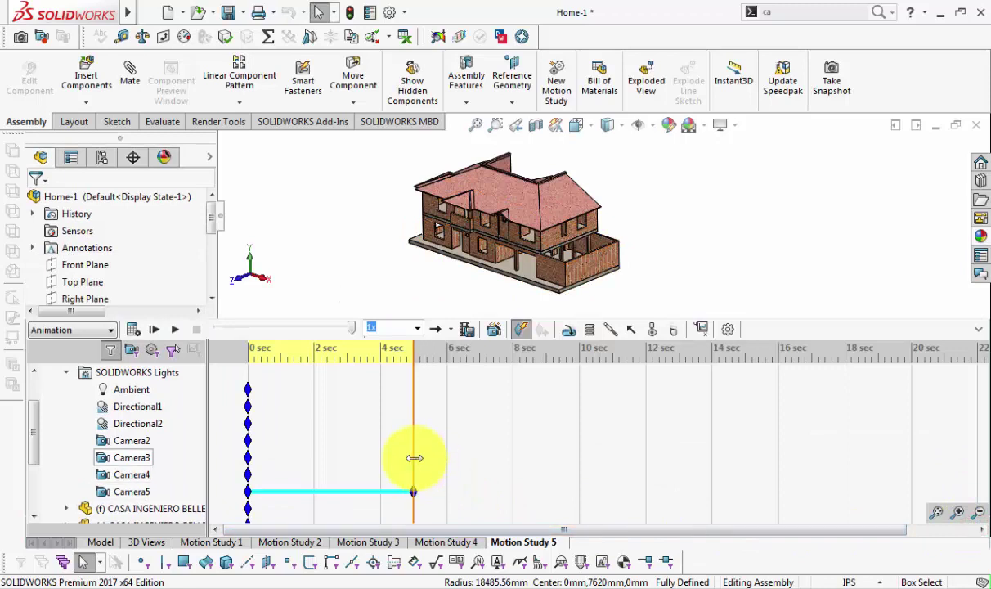
{"action": "left_click_drag", "start_coordinate": [413, 458], "coordinate": [216, 477]}
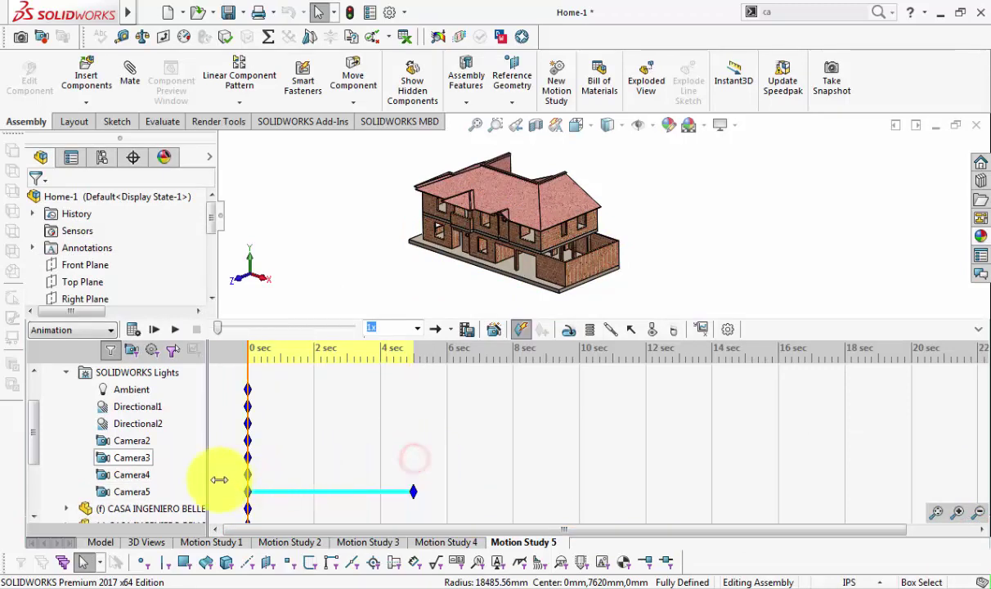
{"action": "right_click", "coordinate": [131, 495]}
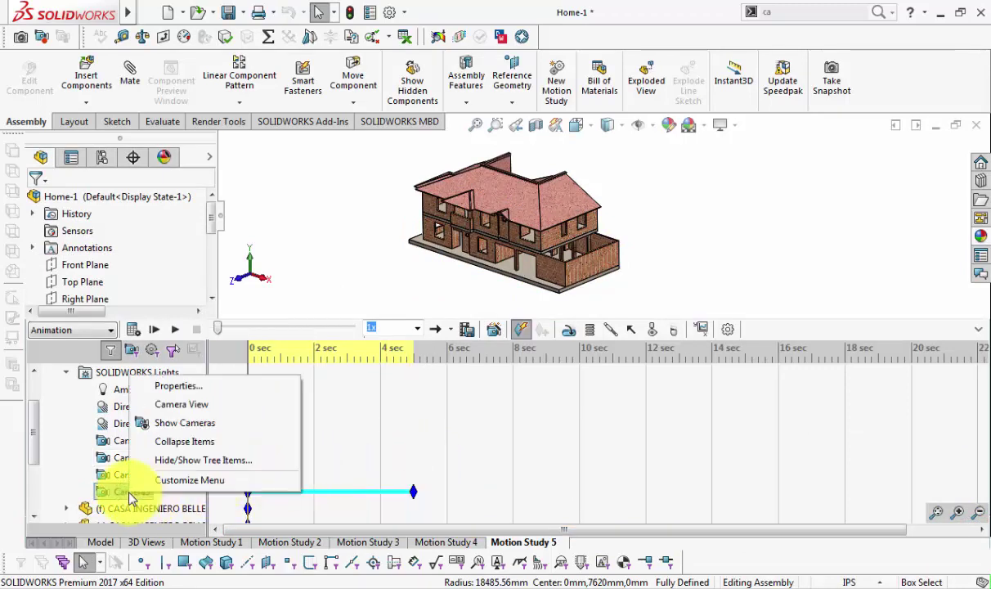
{"action": "left_click", "coordinate": [176, 404]}
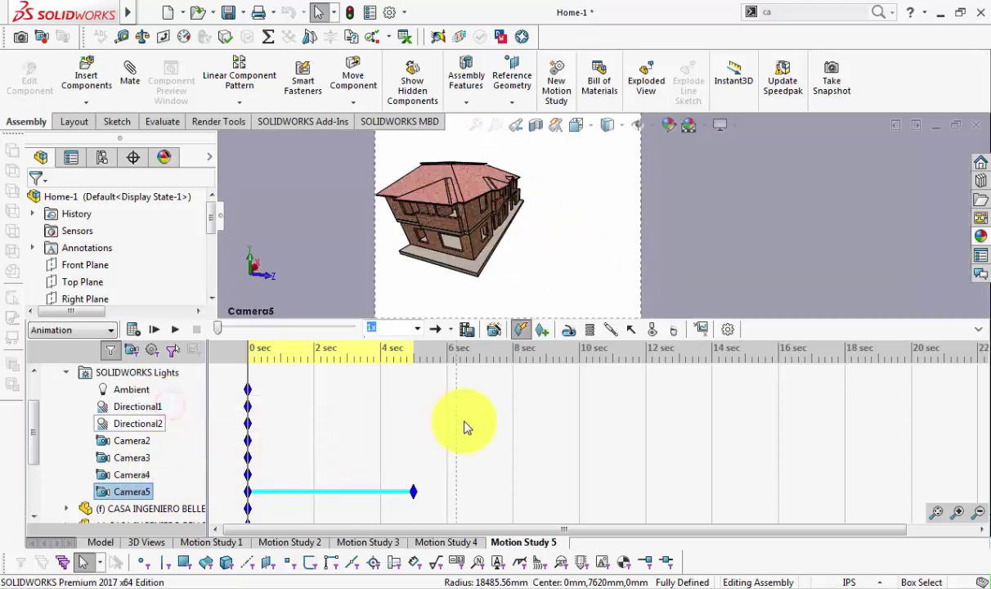
- Collapse the MotionManager timeline and play Motion Study 5 full-size through Camera5
{"action": "left_click", "coordinate": [979, 329]}
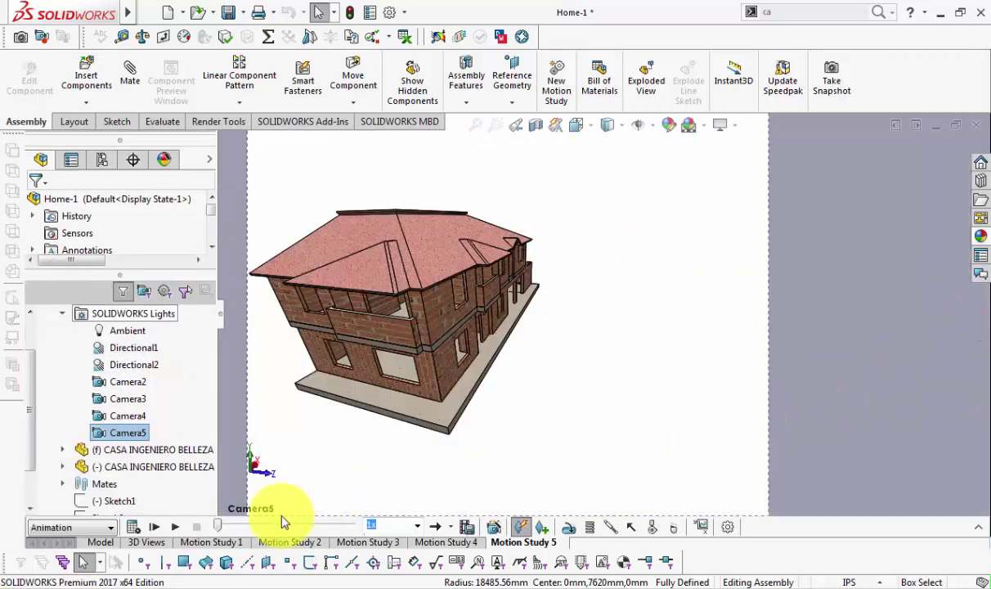
{"action": "left_click", "coordinate": [175, 527]}
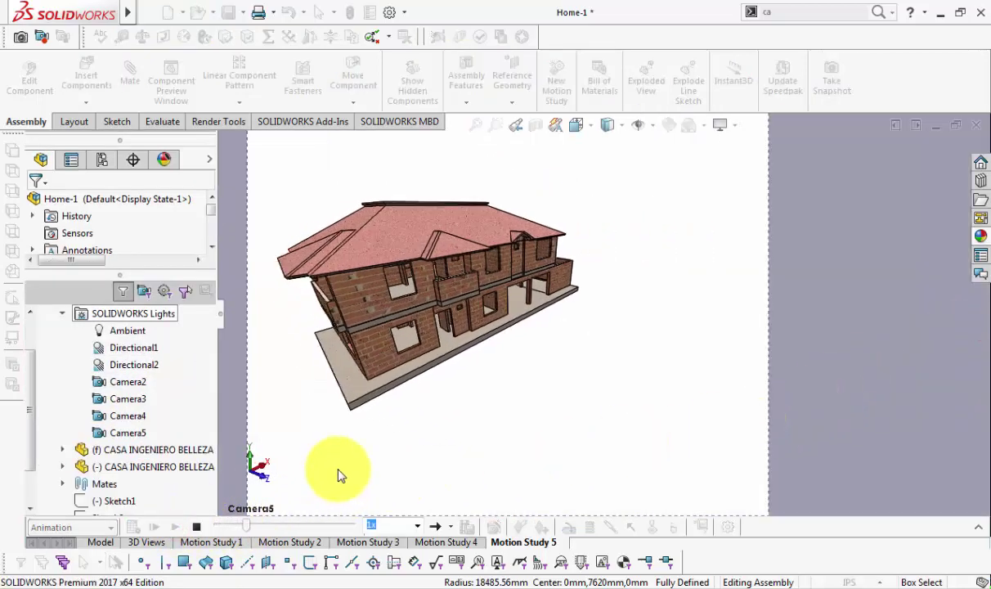